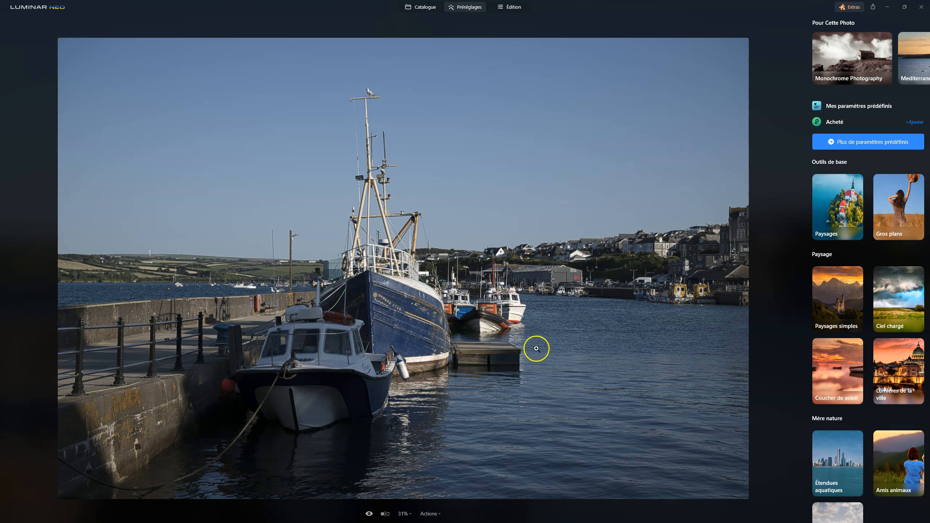
Step: Browse the preset collections suggested for this photo
scroll(849, 55, right, 5)
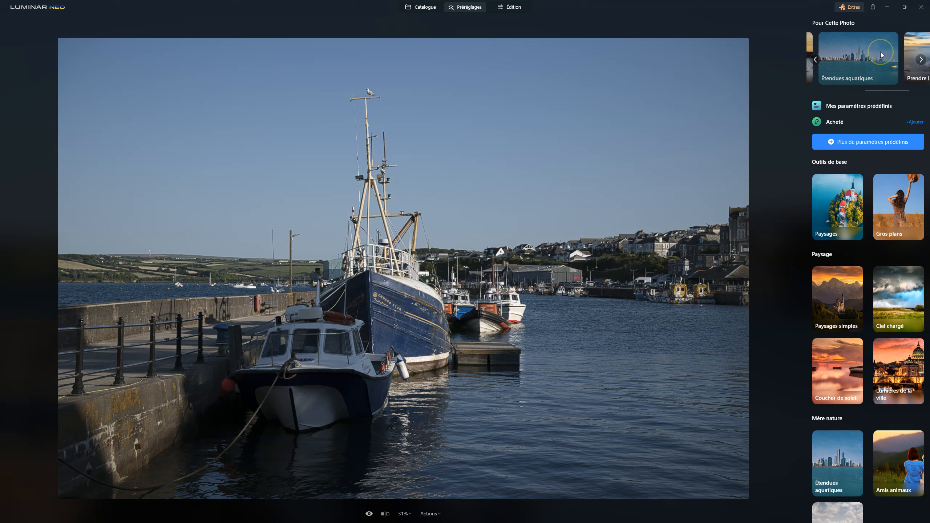
scroll(880, 52, left, 5)
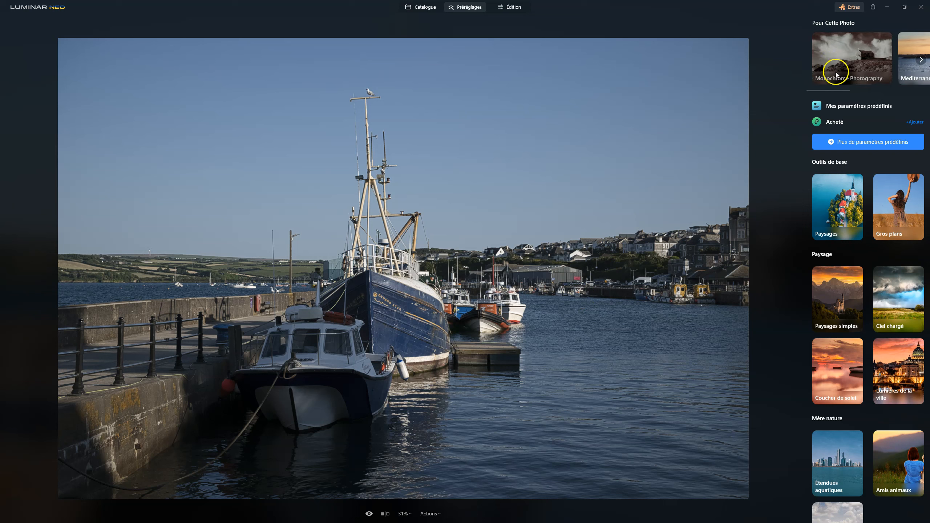
scroll(871, 79, right, 2)
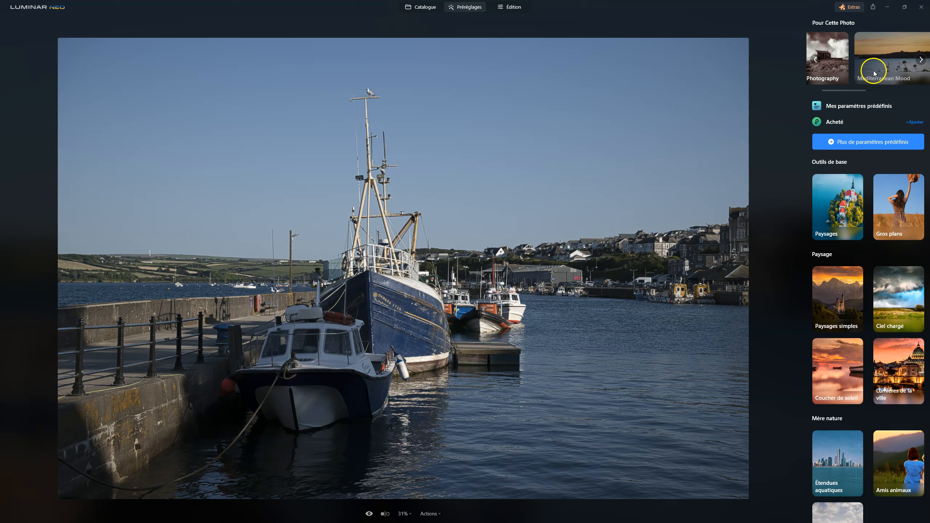
scroll(868, 70, left, 2)
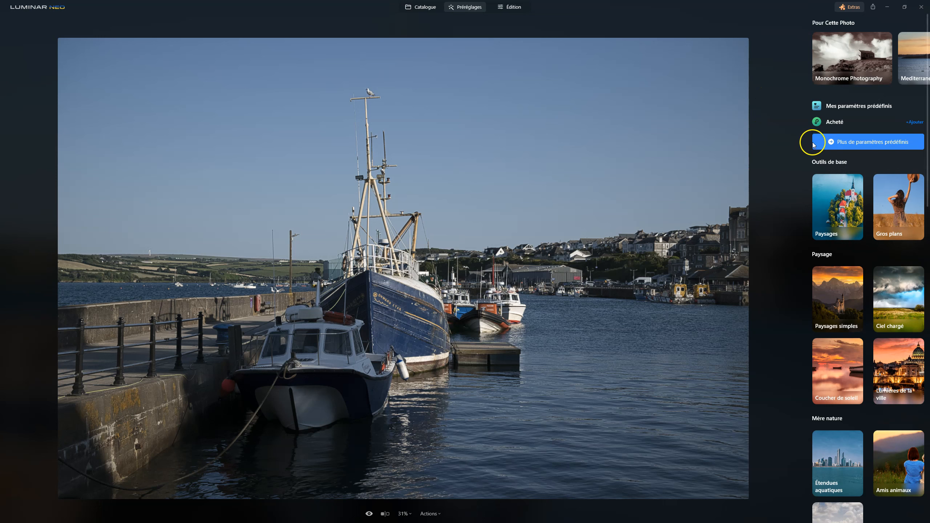
Step: Open the purchased preset collections and look through the whole list
click(830, 123)
scroll(858, 234, down, 10)
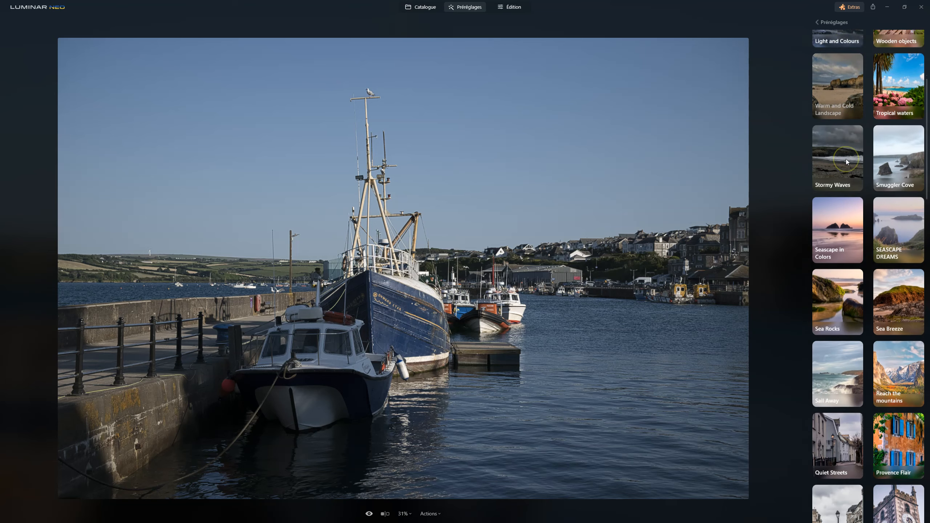
scroll(858, 234, down, 15)
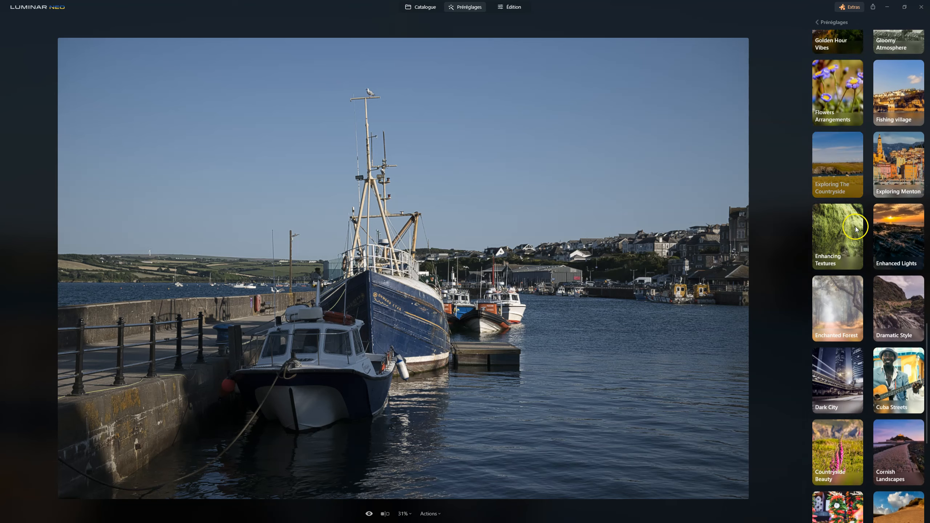
scroll(862, 277, up, 10)
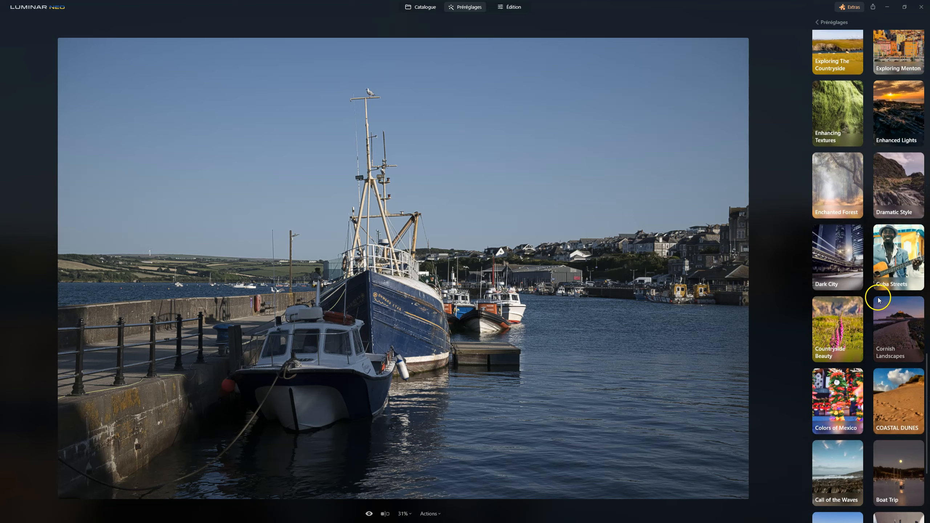
scroll(877, 297, up, 10)
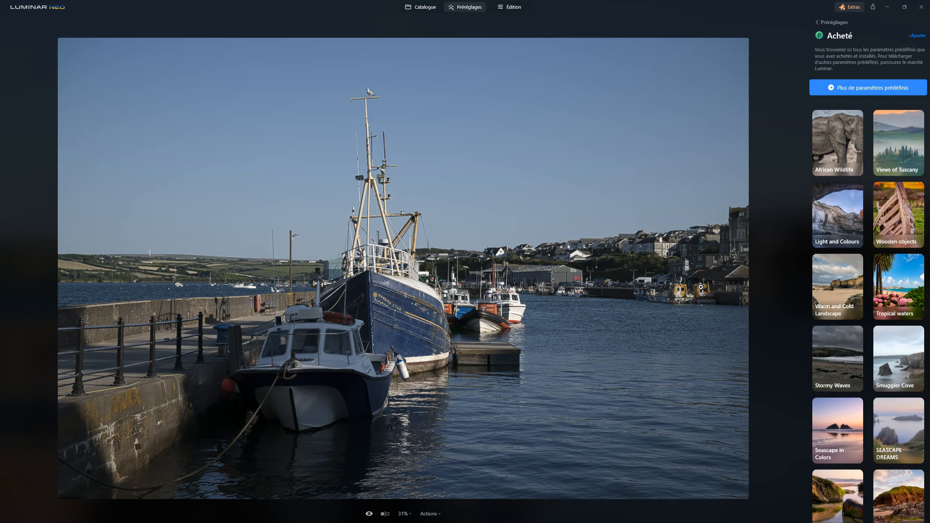
Step: View the presets offered in the Extras Marketplace and close the store window
click(853, 7)
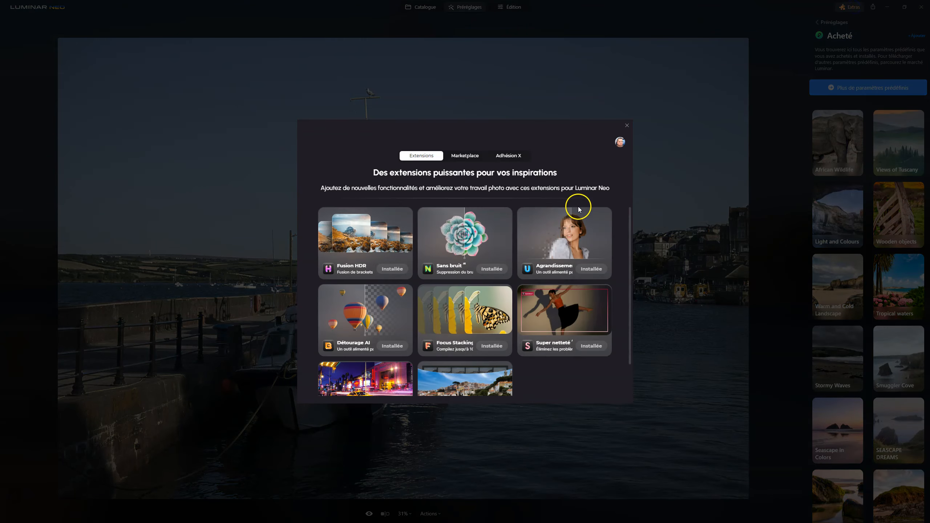
click(463, 157)
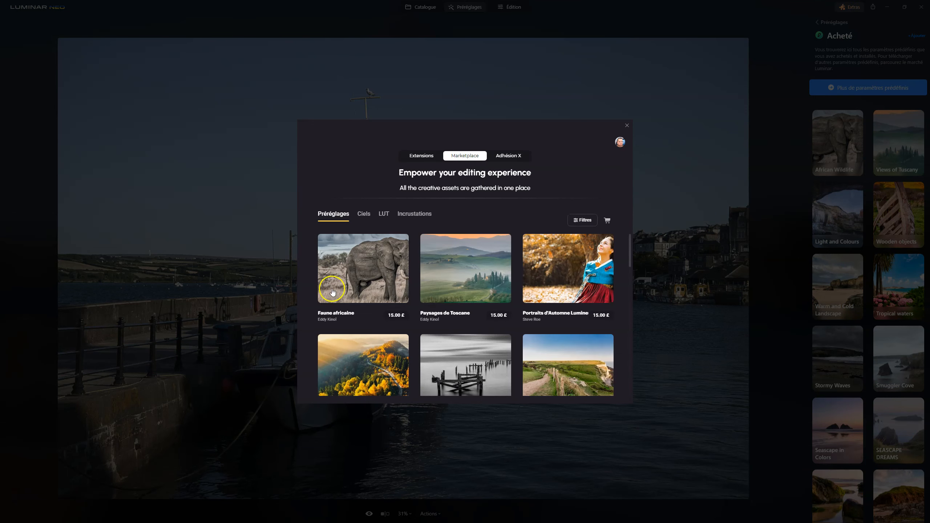
mouse_move(478, 260)
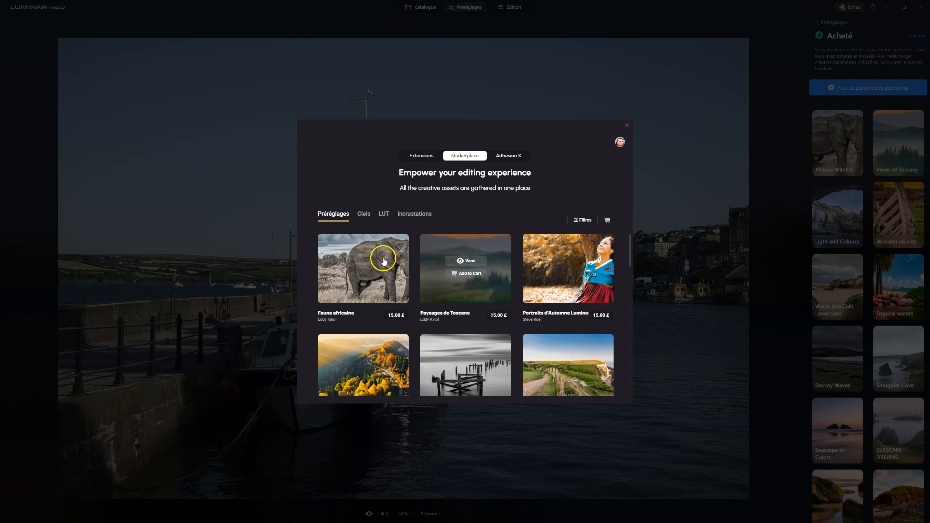
click(627, 125)
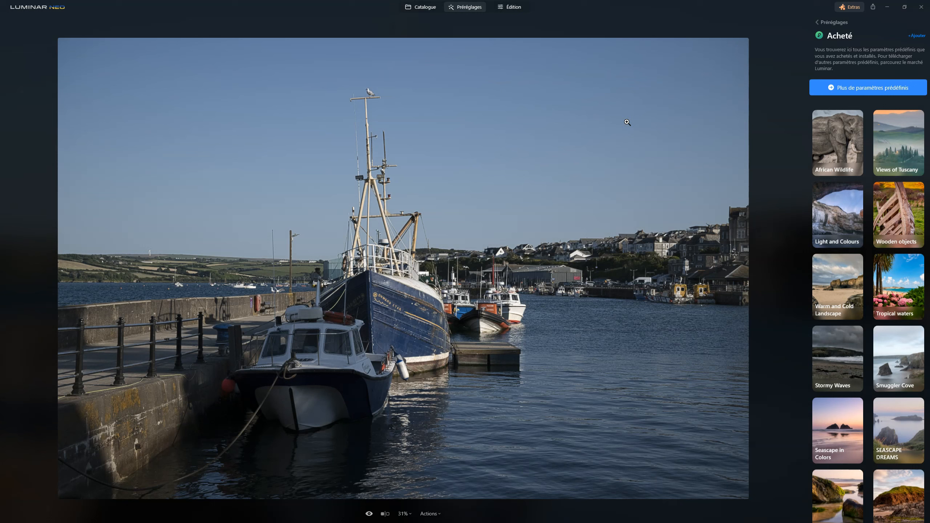
Step: Return from the purchased presets to the overview of all preset collections
click(643, 112)
click(643, 111)
click(830, 21)
click(677, 243)
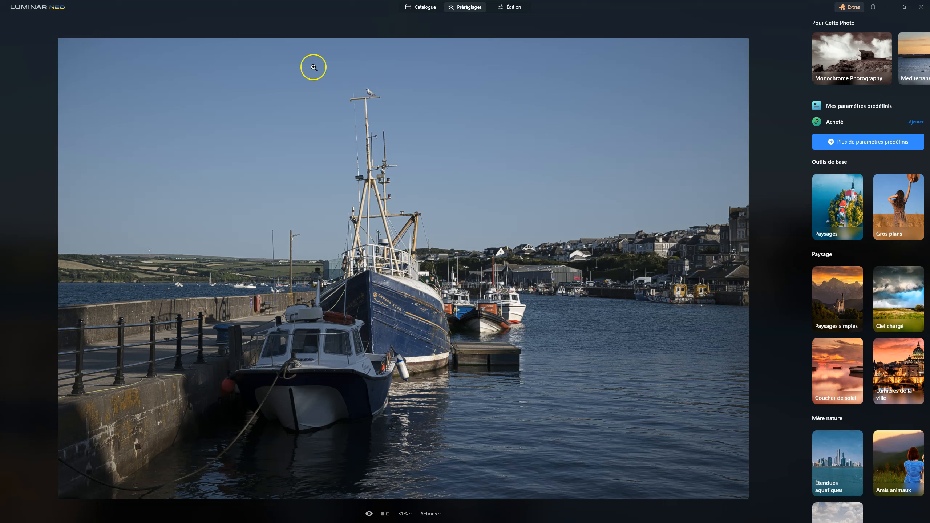
Step: Find the command for adding a Luminar Neo preset collection without running it
click(35, 11)
click(28, 21)
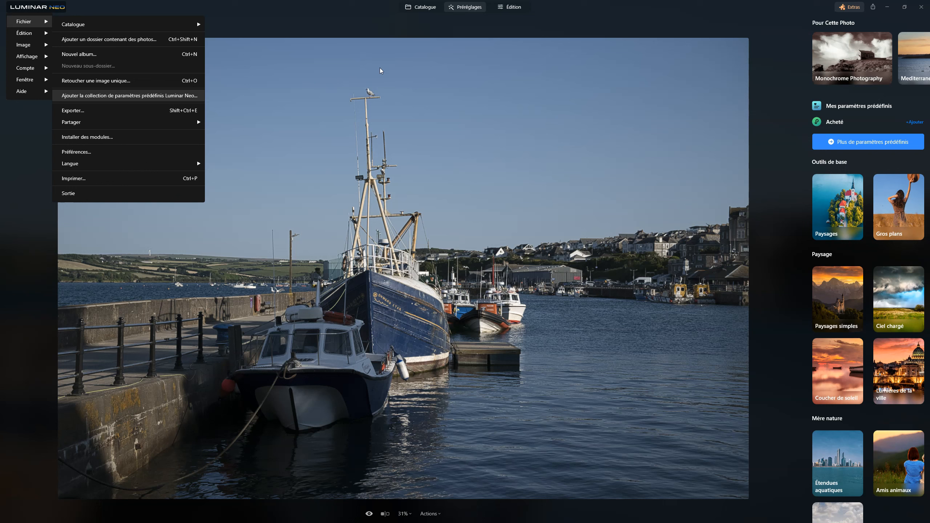
click(572, 5)
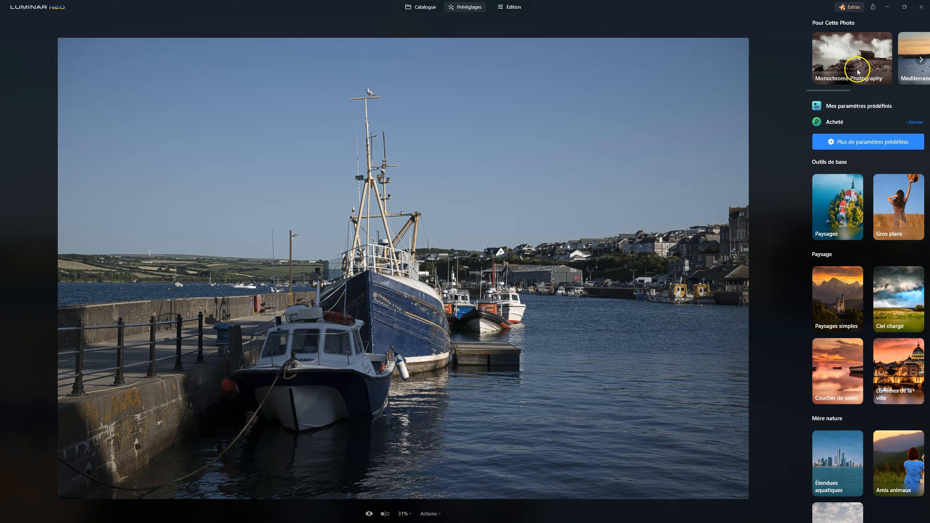
Step: Open the Mediterranean Mood preset collection from the suggestions for this photo
click(835, 53)
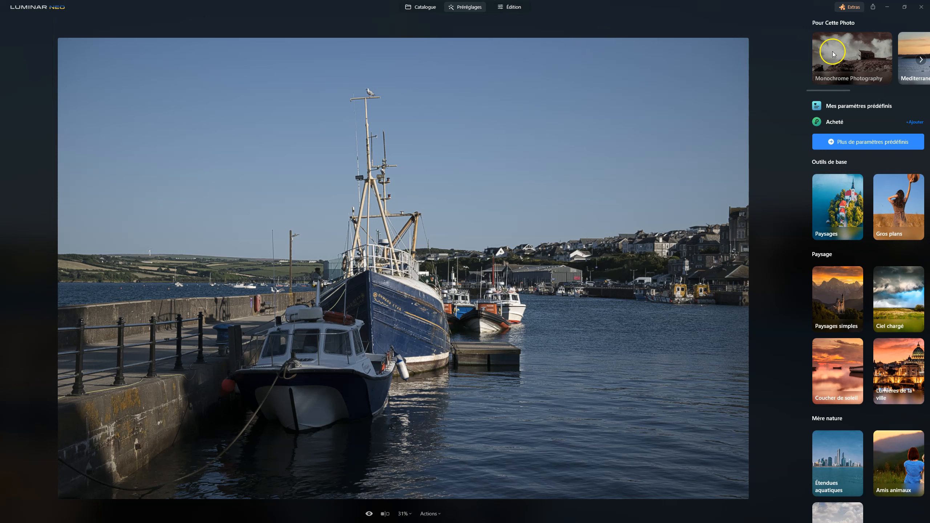
click(921, 58)
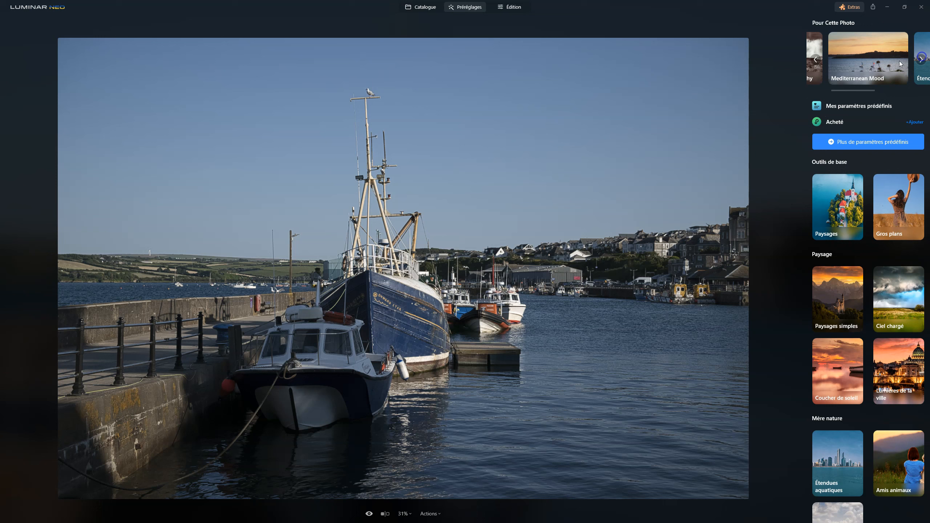
click(862, 63)
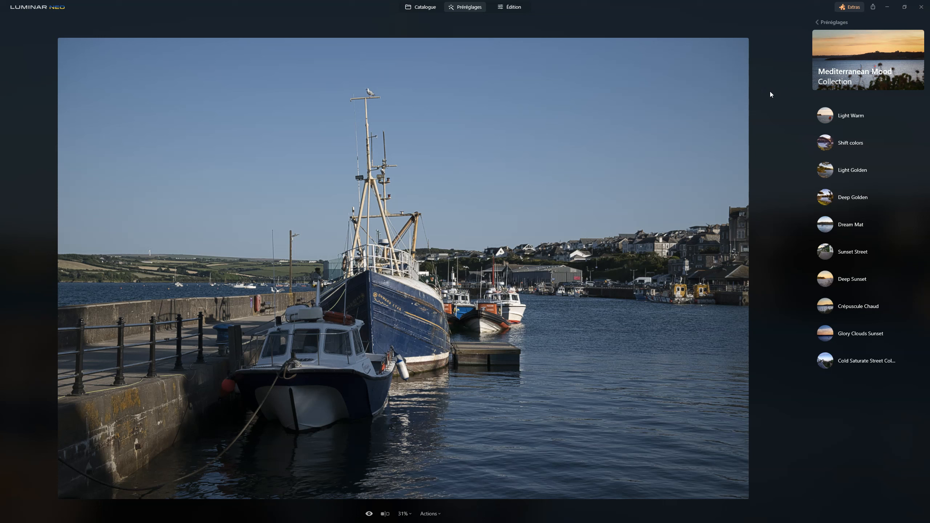
Step: Preview the Mediterranean Mood presets on the harbour photo one after another, going through the list twice
click(751, 139)
click(823, 115)
click(823, 142)
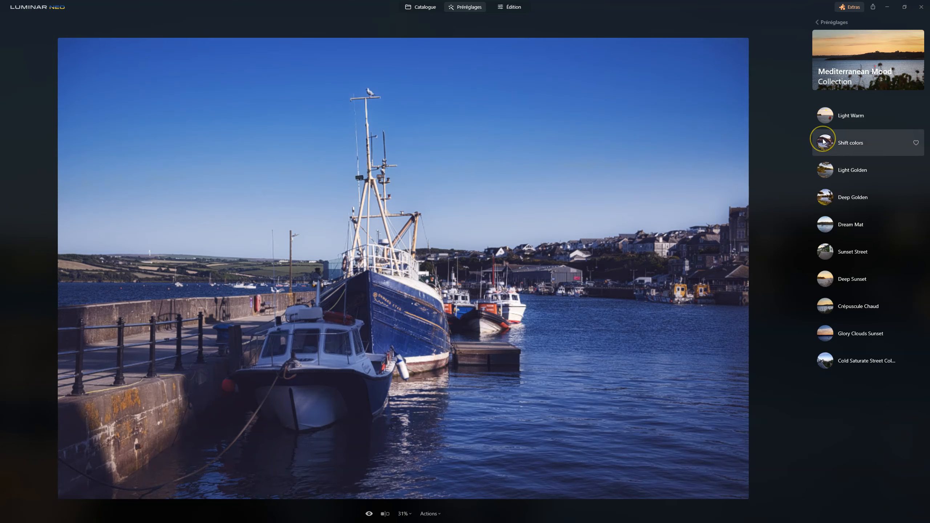
click(825, 166)
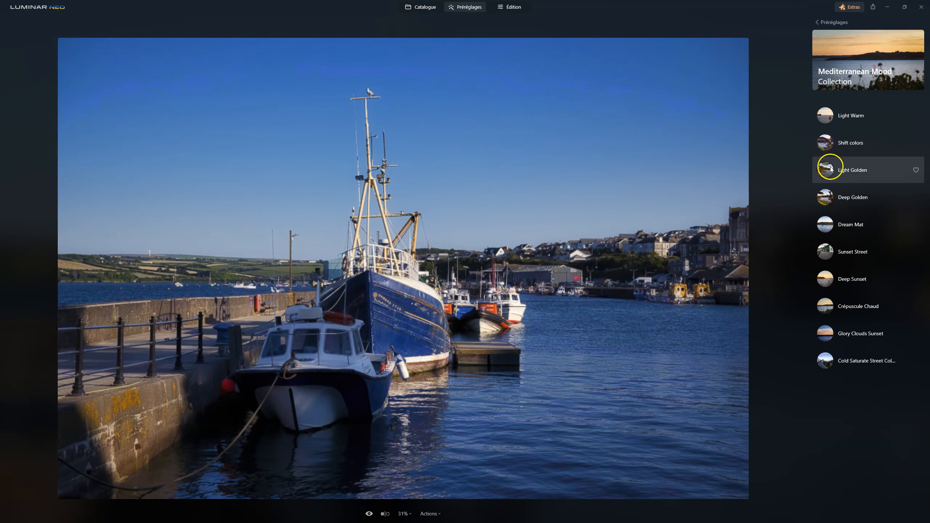
click(831, 194)
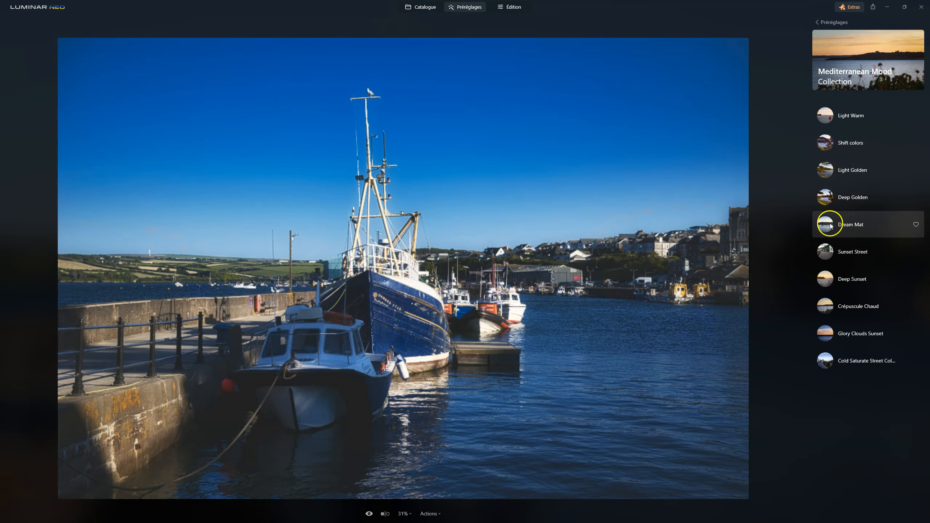
click(824, 257)
click(826, 278)
click(829, 300)
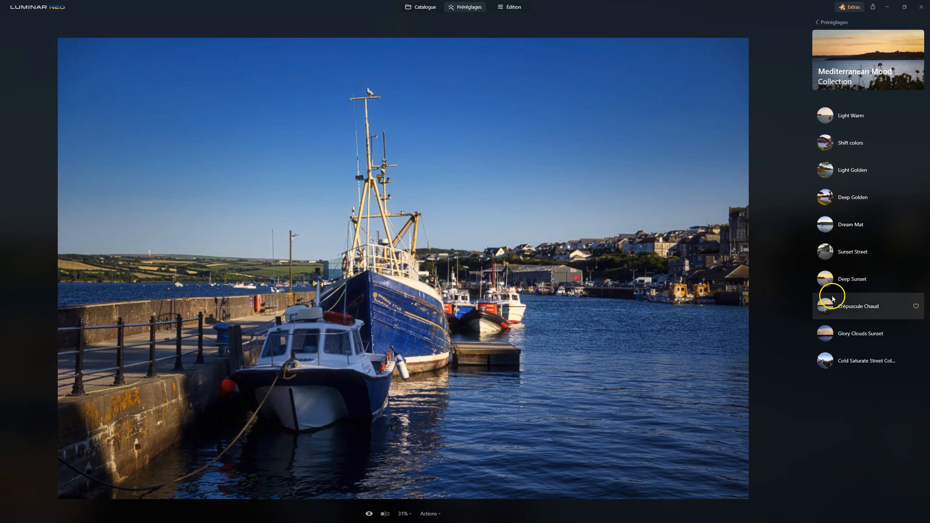
click(830, 329)
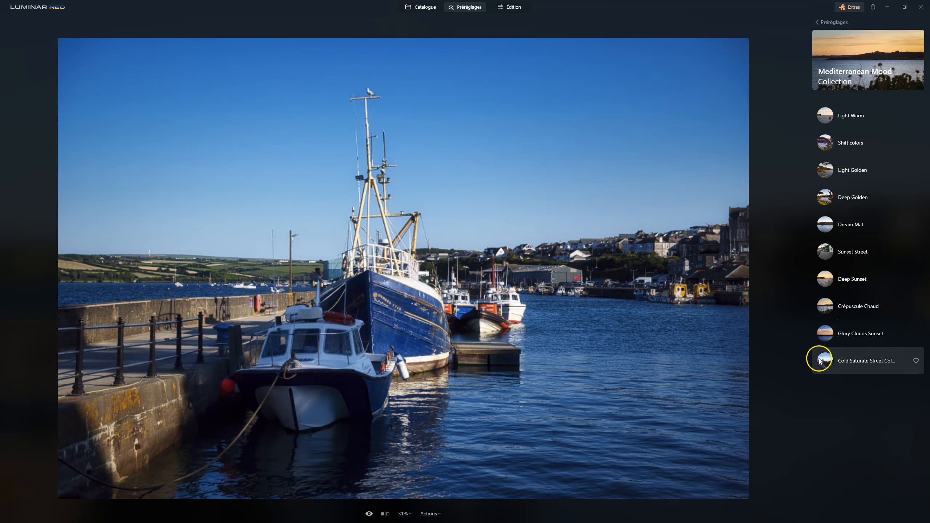
click(813, 116)
click(826, 143)
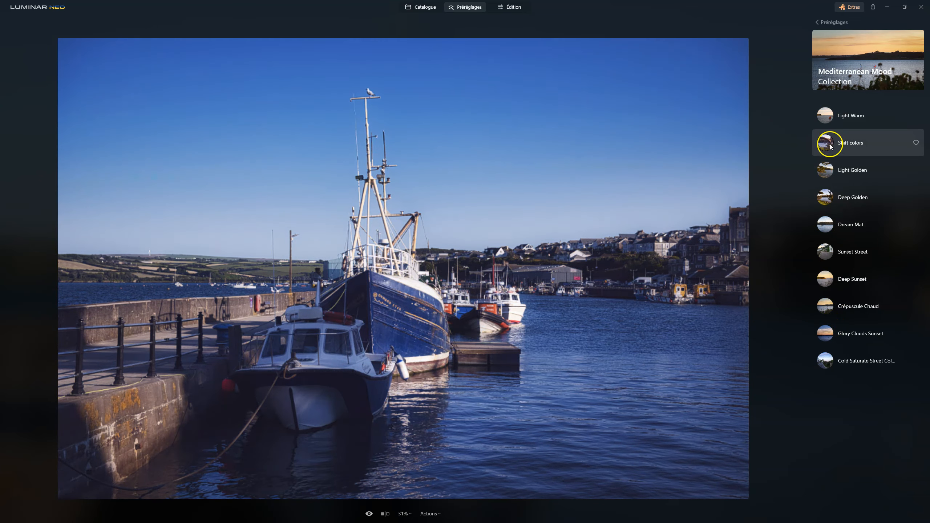
click(829, 174)
click(825, 199)
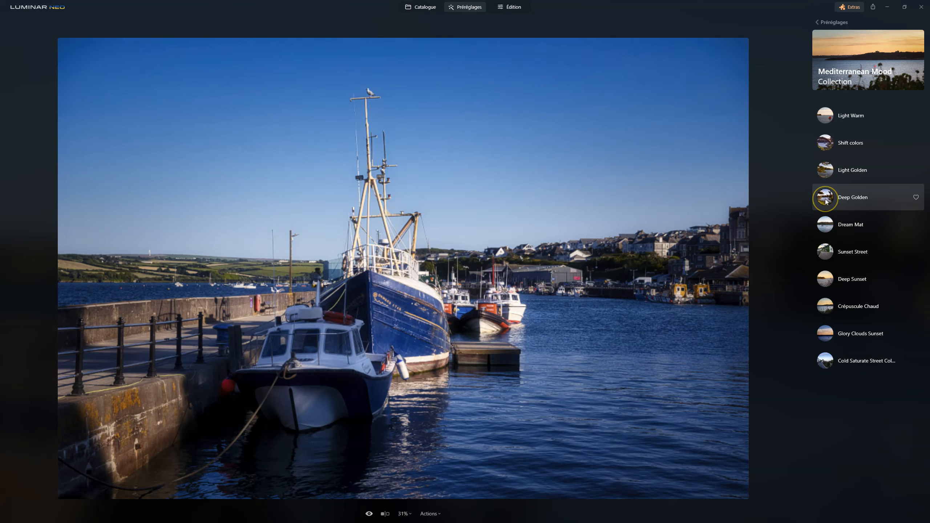
click(823, 228)
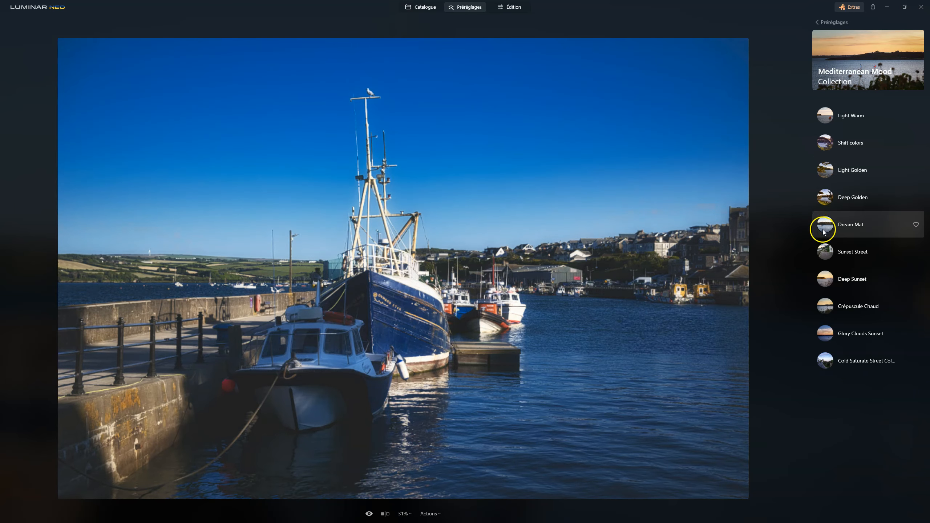
click(823, 246)
click(821, 272)
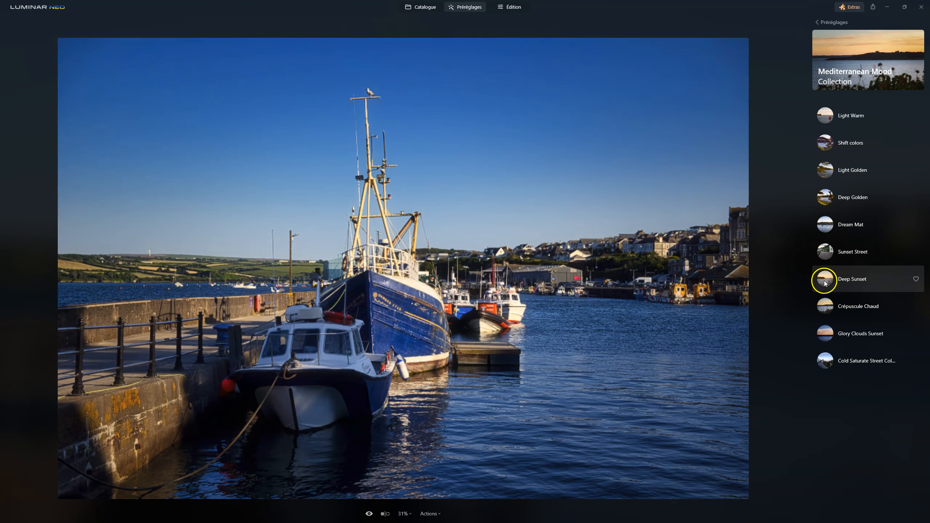
click(823, 305)
click(827, 333)
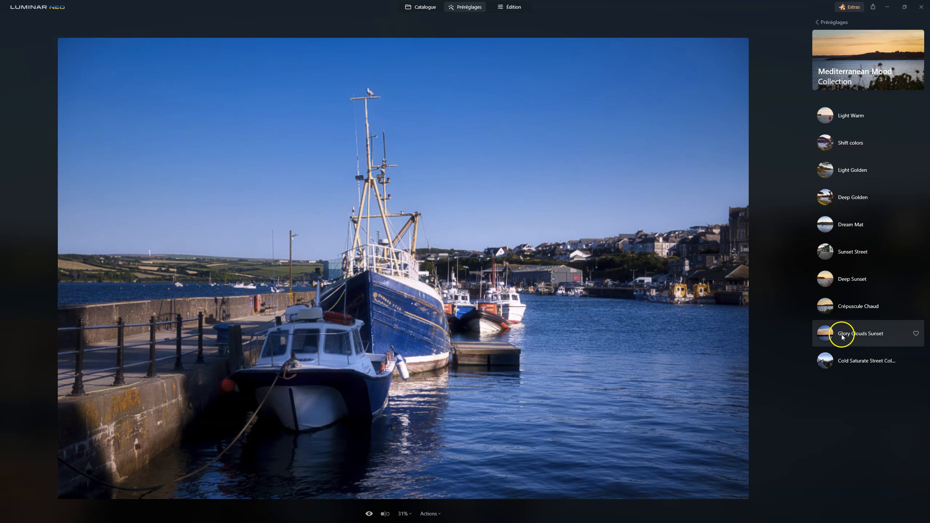
click(828, 358)
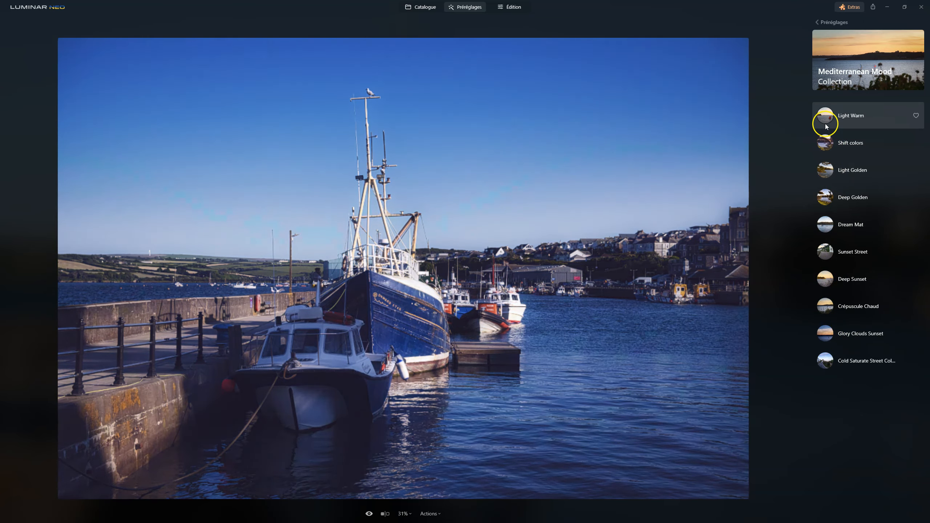
Step: Compare the Light Warm and Shift colors previews, and apply the Light Warm preset to the harbour photo
click(826, 119)
click(825, 139)
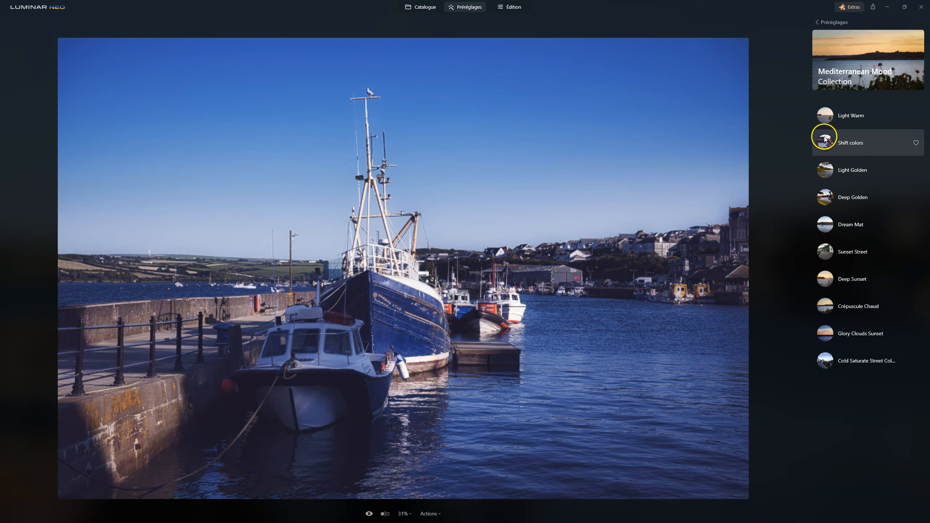
click(828, 116)
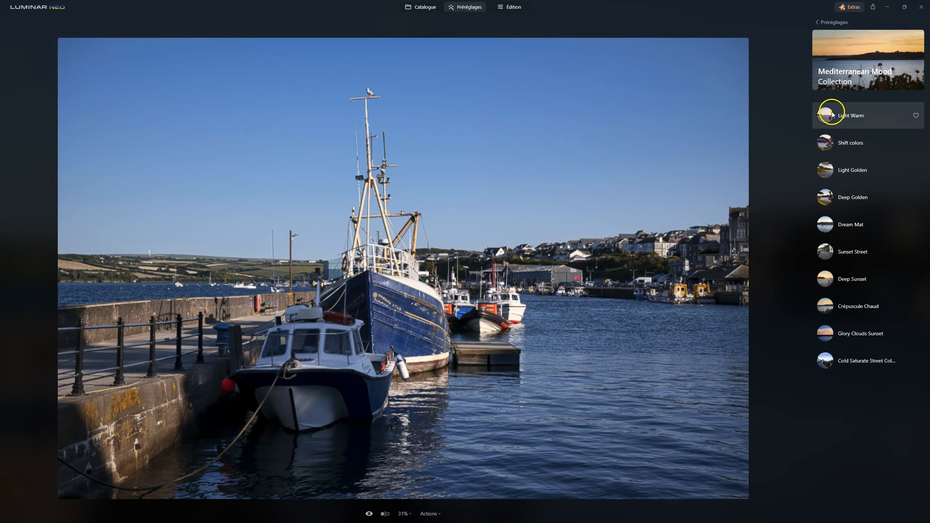
click(830, 118)
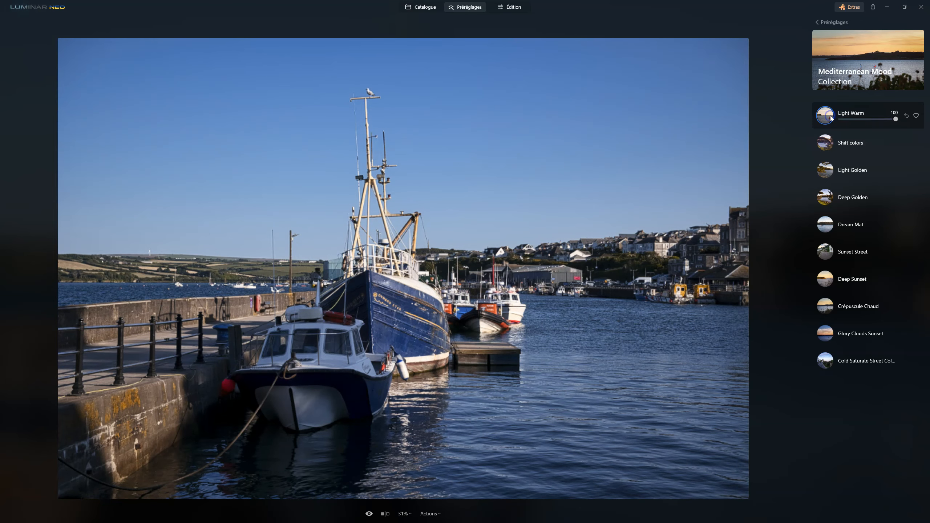
Step: Try a reduced strength of 60 for the Light Warm preset, and set it back to 100
click(895, 119)
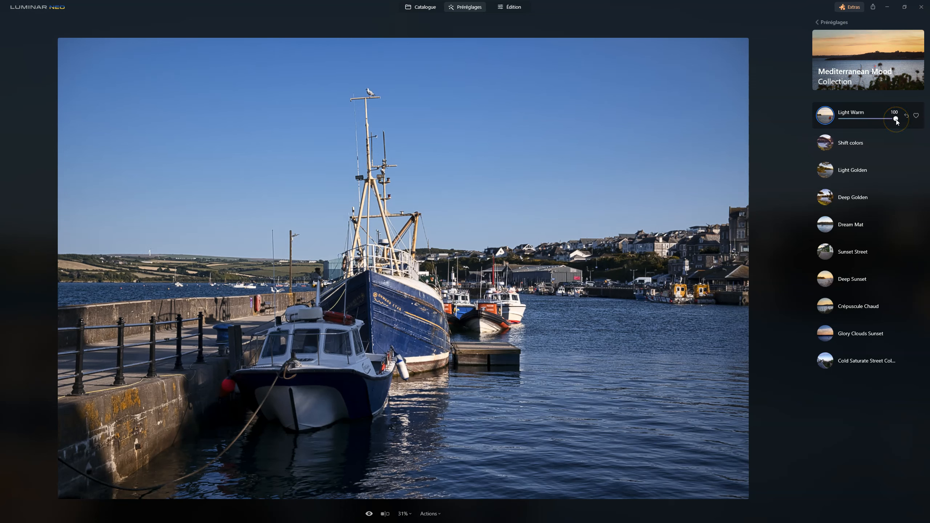
mouse_move(895, 119)
mouse_down()
mouse_move(822, 119)
mouse_move(892, 122)
mouse_up()
drag(843, 121, 875, 123)
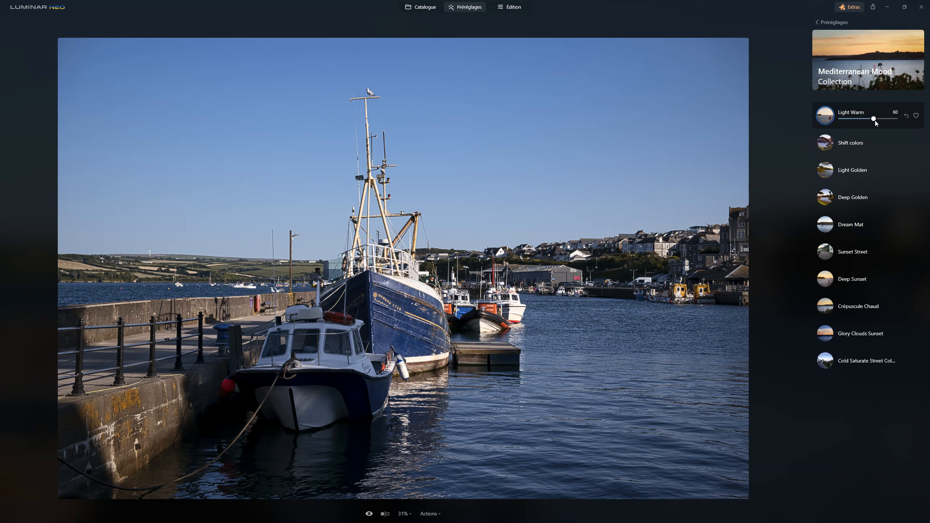
drag(875, 120, 903, 122)
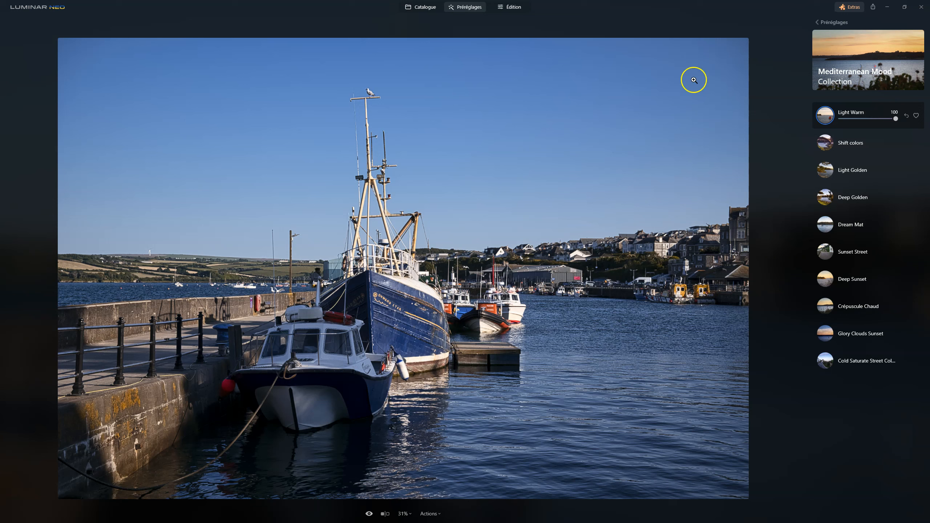
Step: Compare the Light Warm result with the original harbour photo, using the original view and the before/after split
click(371, 515)
click(371, 513)
click(385, 514)
drag(403, 269, 125, 230)
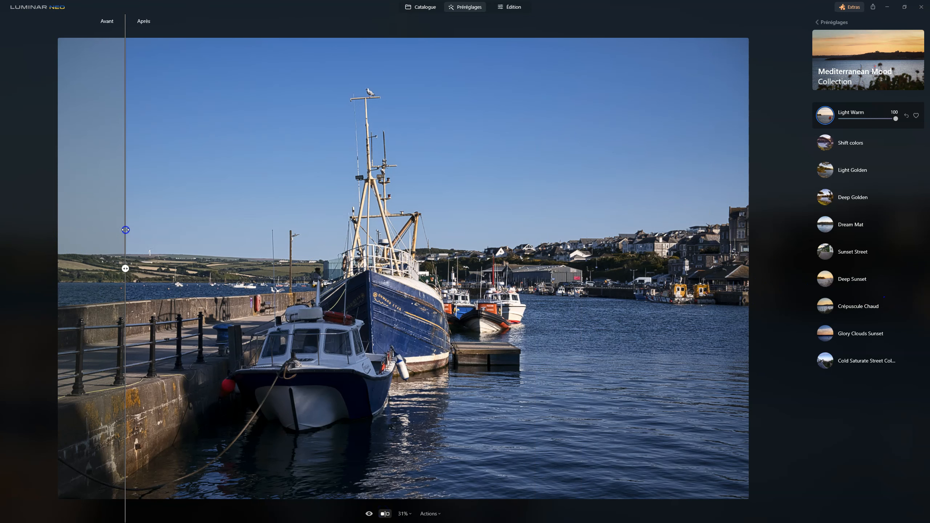
click(386, 514)
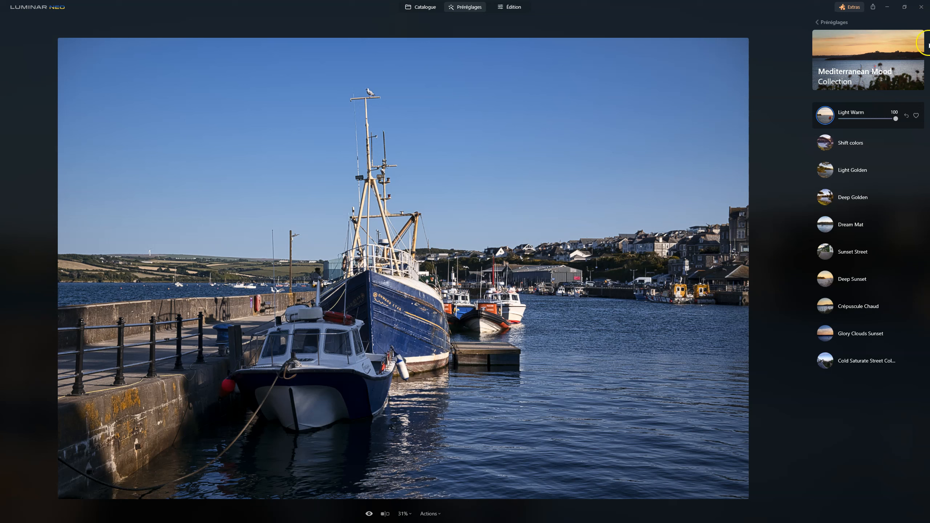
Step: Open the export-to-folder settings and examine the destination, file format and sharpness (Netteté) options
click(872, 6)
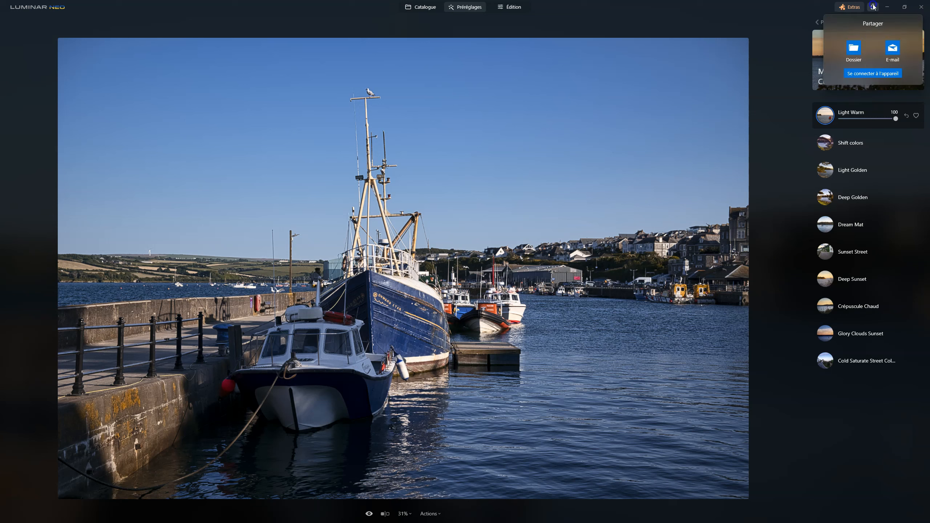
click(853, 48)
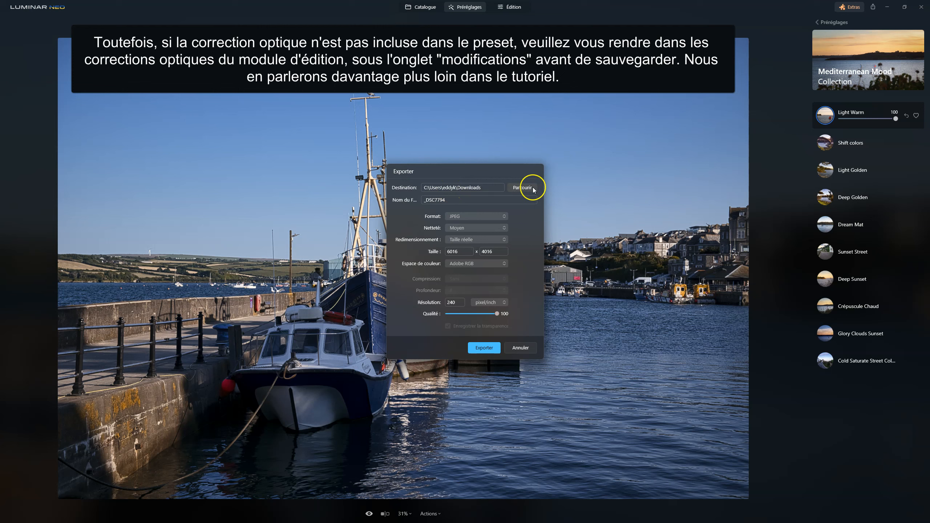
click(518, 189)
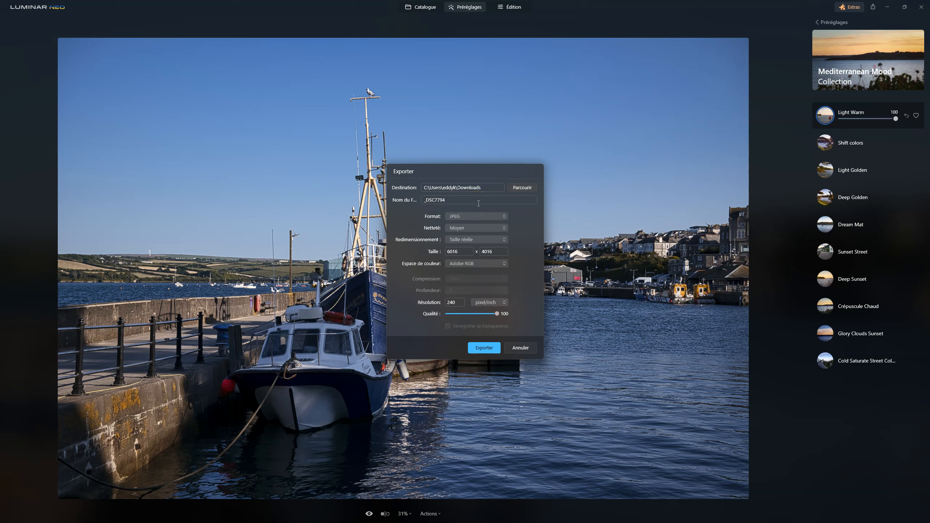
click(495, 216)
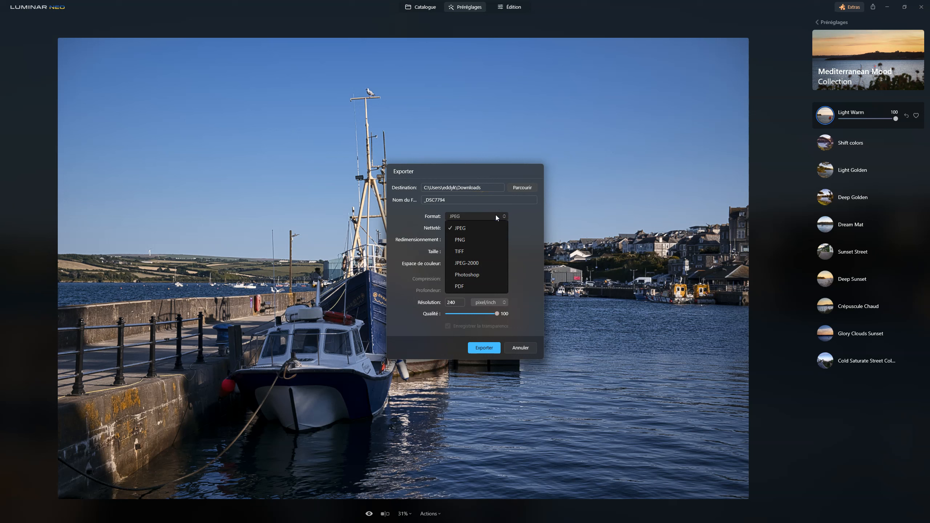
click(532, 211)
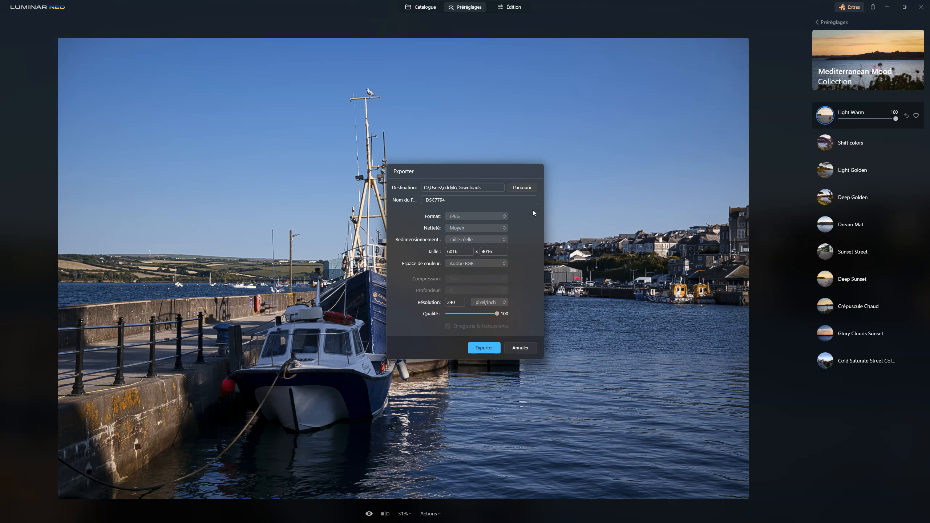
click(466, 228)
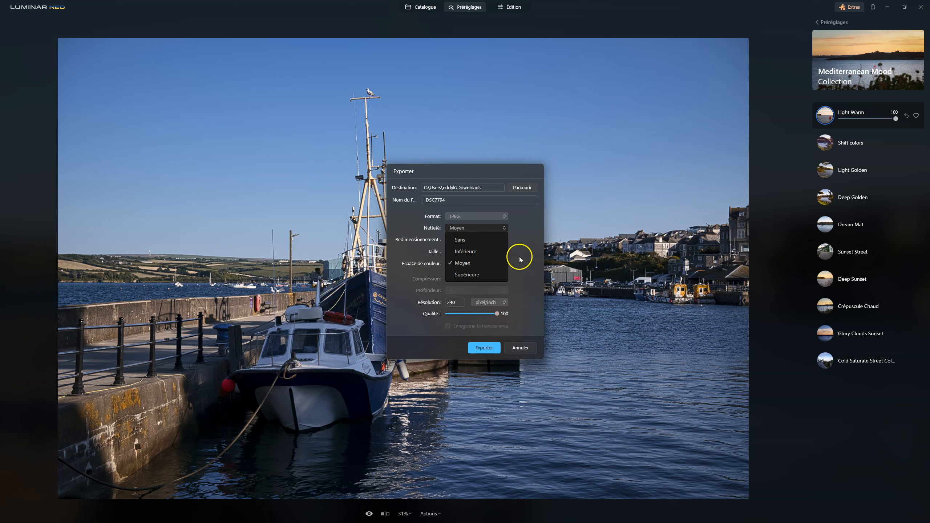
click(526, 239)
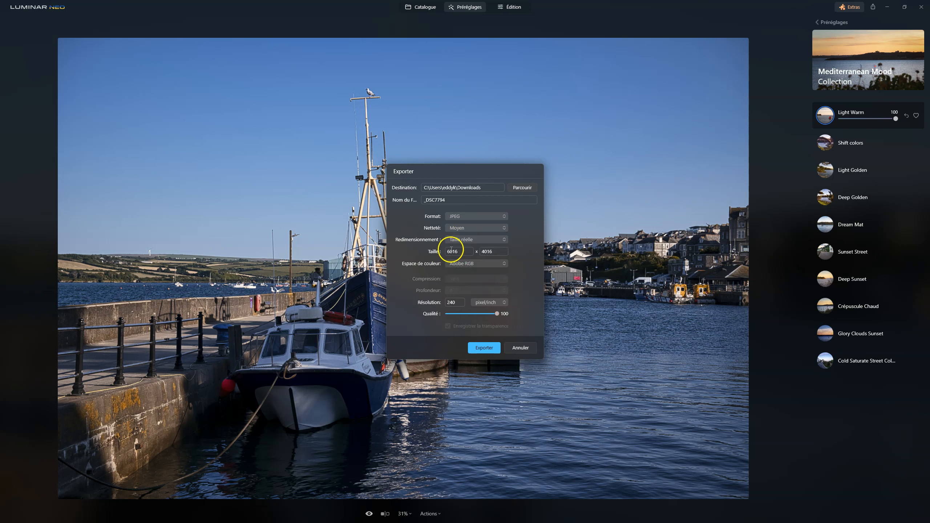
Step: Review the export resizing and colour space options, try a resolution of 300 pixel/inch, and cancel the export
click(481, 244)
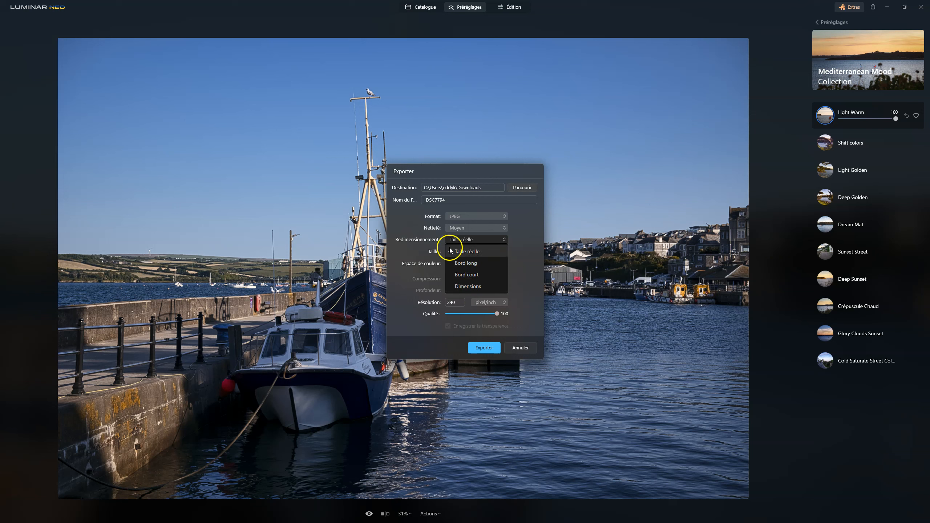
click(521, 243)
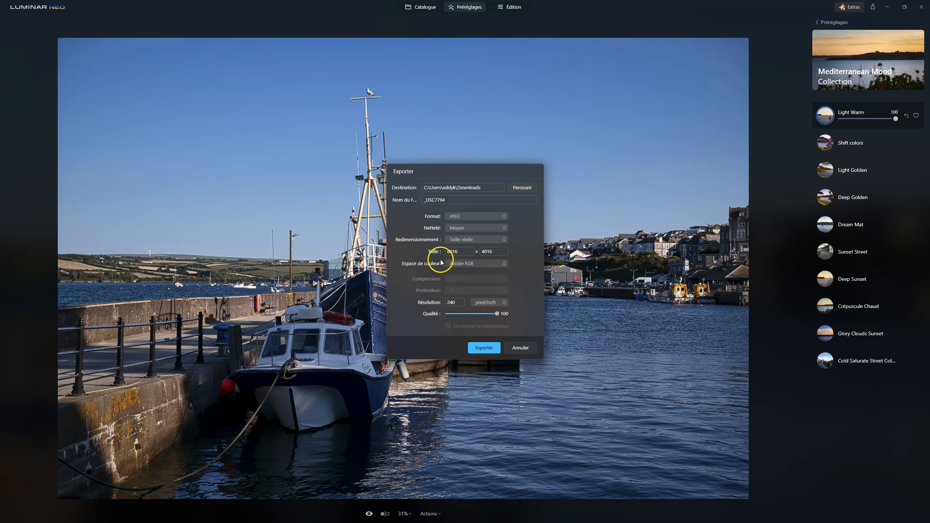
click(499, 264)
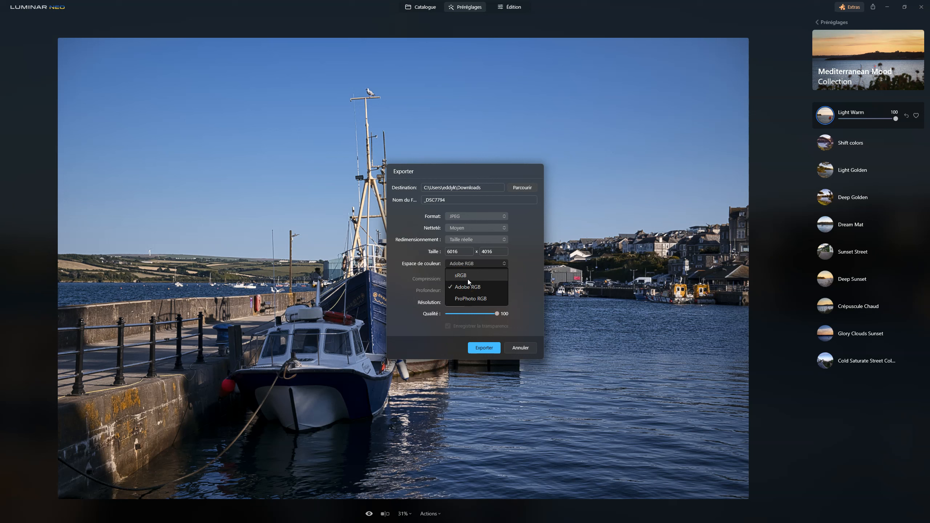
click(523, 285)
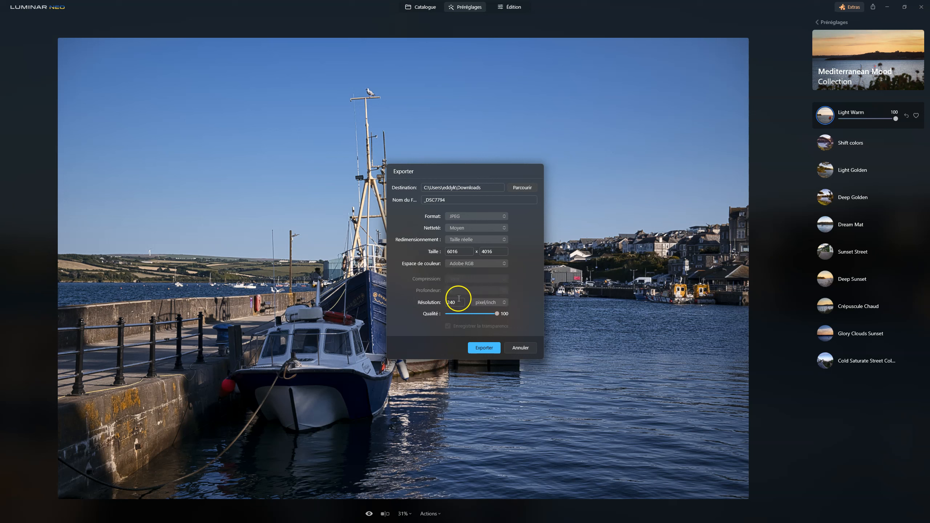
drag(454, 301, 423, 301)
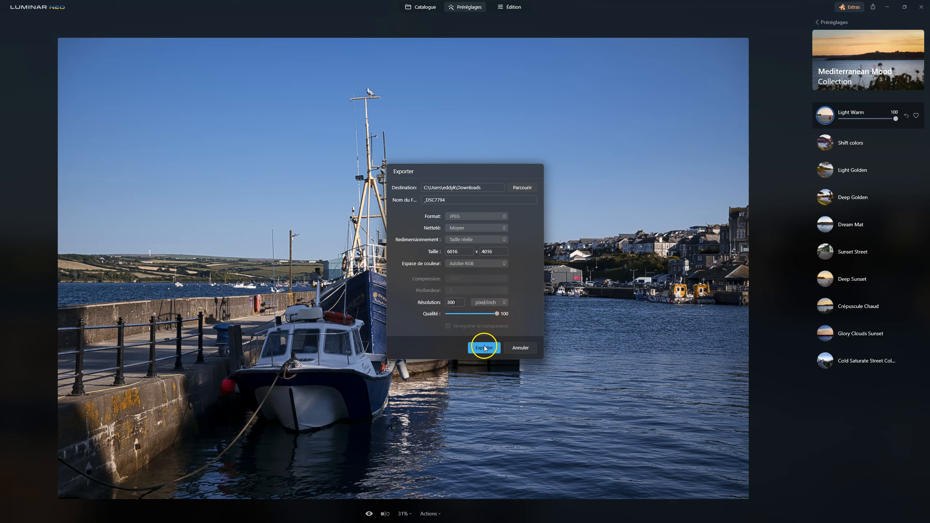
click(525, 348)
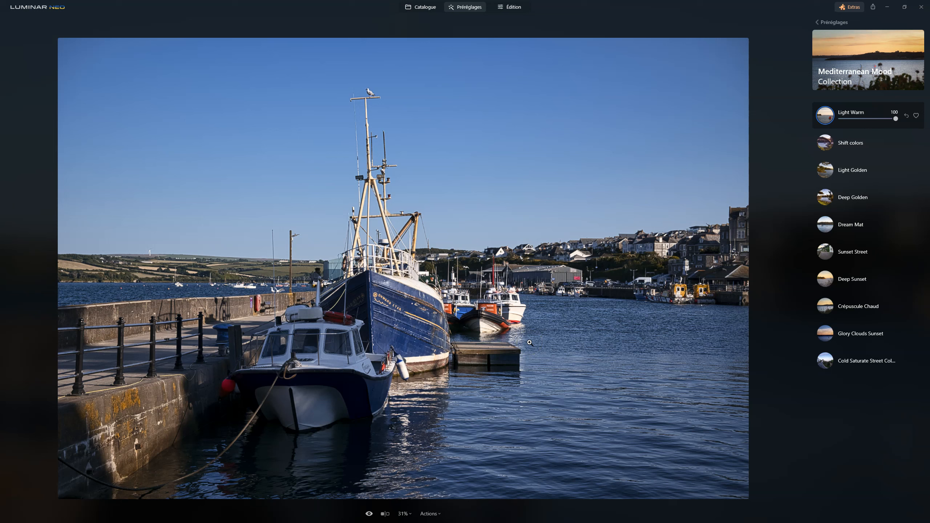
Step: Switch to the Édition module, look through its tools, and open the list of modifications applied to the photo
click(517, 8)
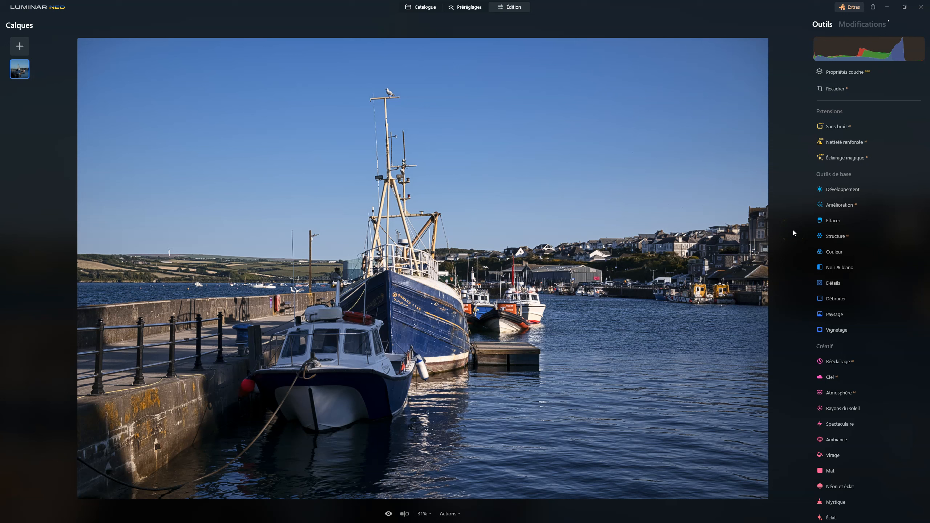
scroll(831, 400, down, 6)
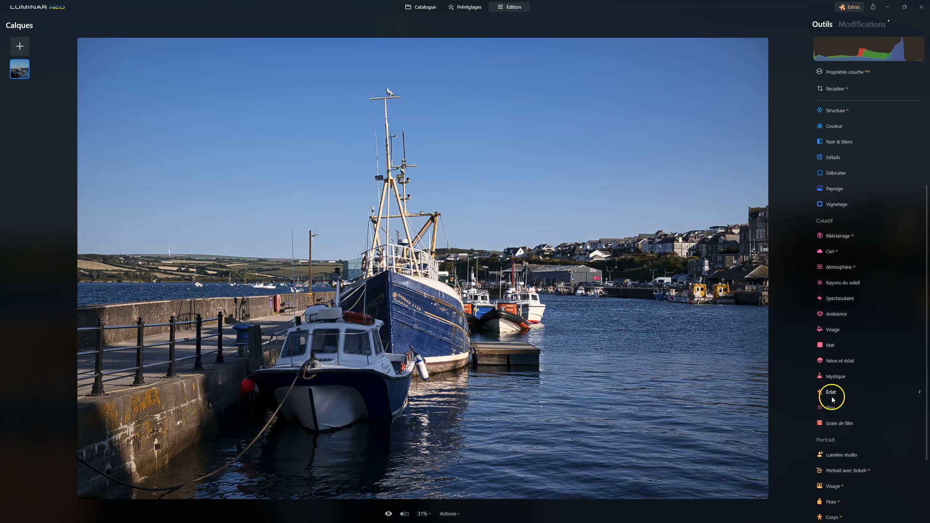
scroll(820, 438, up, 6)
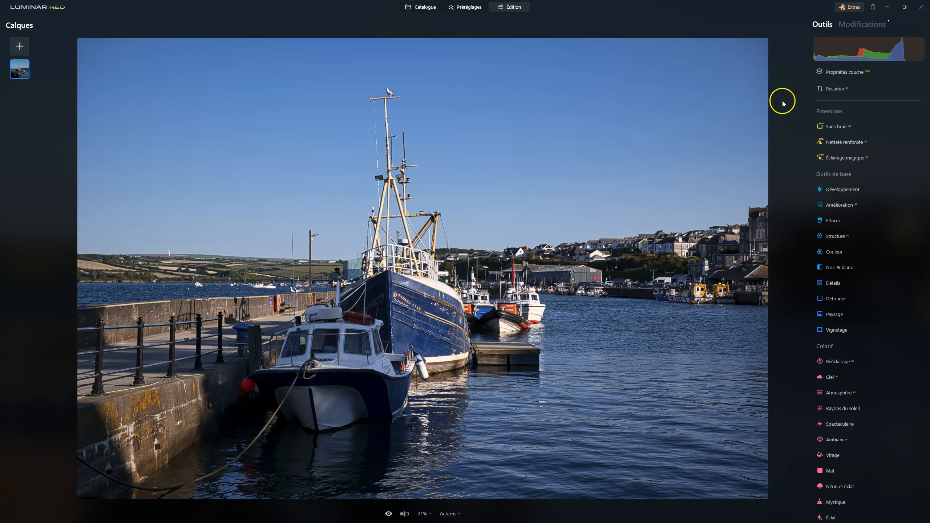
click(860, 25)
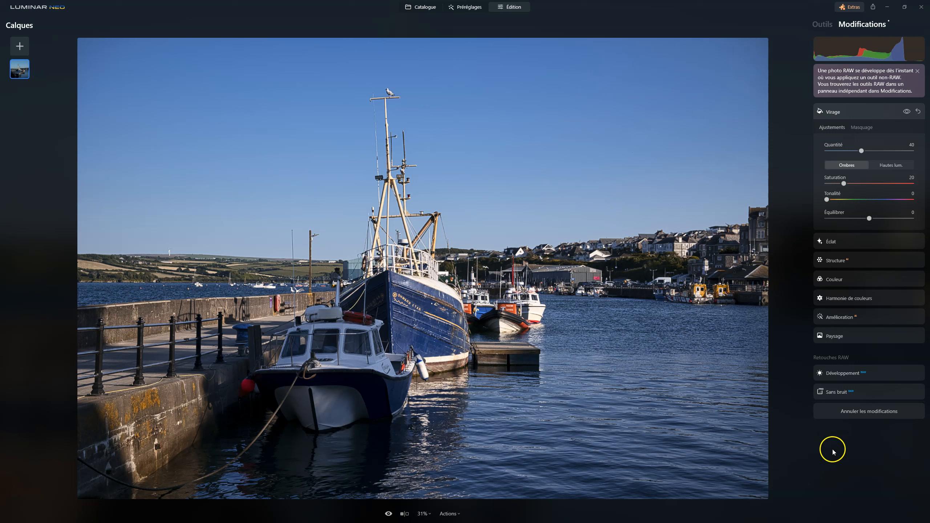
Step: Turn off the preset's Virage, Éclat, Structure, Couleur, Harmonie de couleurs, Amélioration and Paysage adjustments, comparing Virage on and off first
click(905, 112)
click(905, 112)
click(904, 113)
click(905, 113)
click(849, 242)
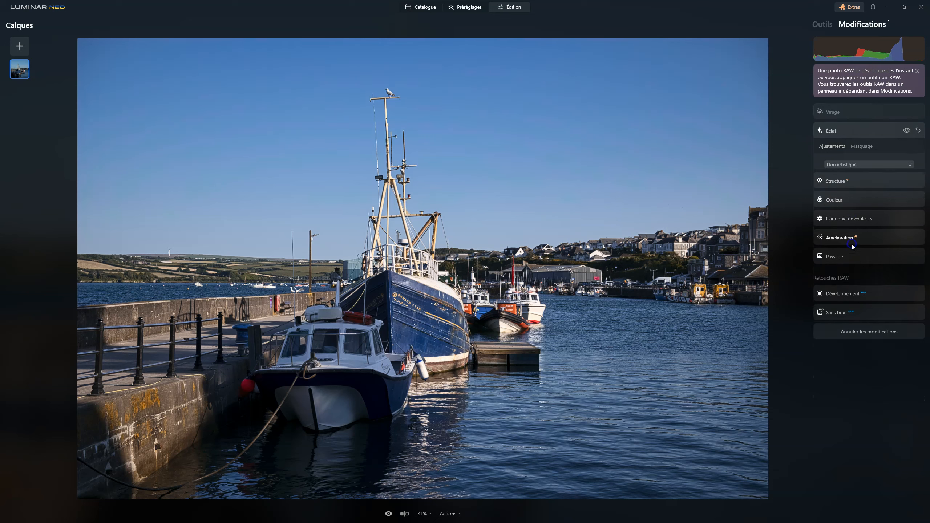
click(841, 217)
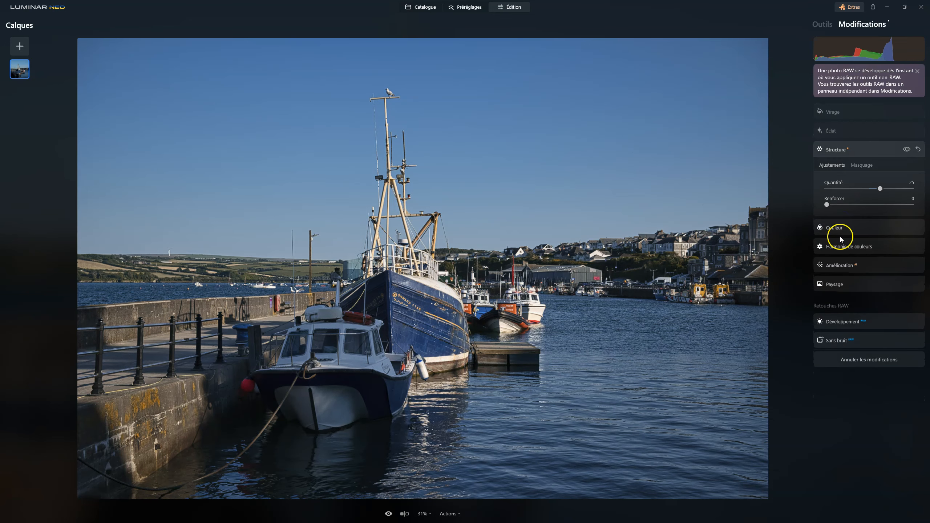
click(842, 236)
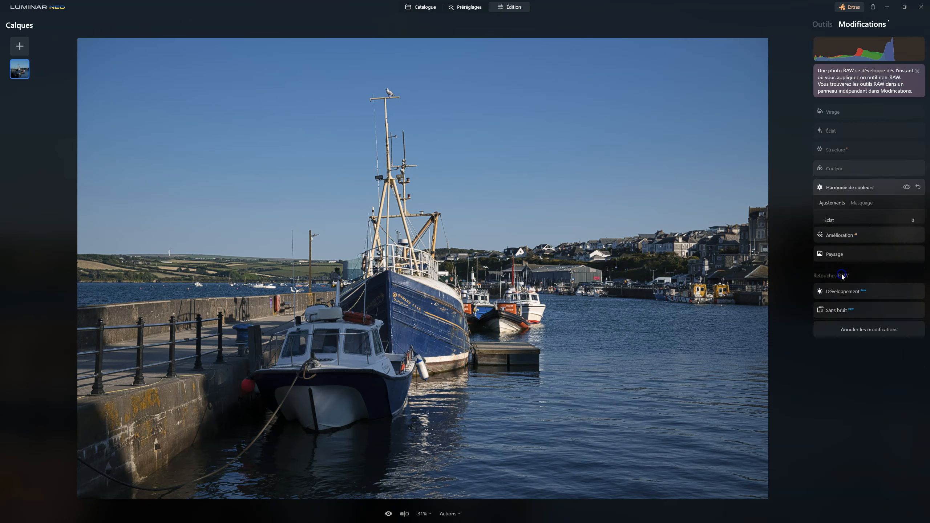
click(866, 308)
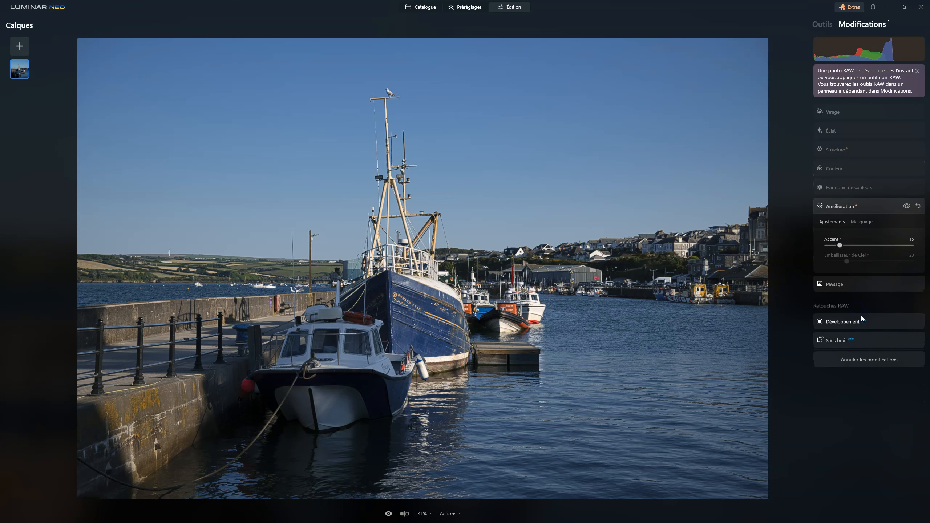
click(853, 322)
Step: In the RAW Développement adjustments, set Hautes lum. to -35 and Ombres to 50
click(844, 321)
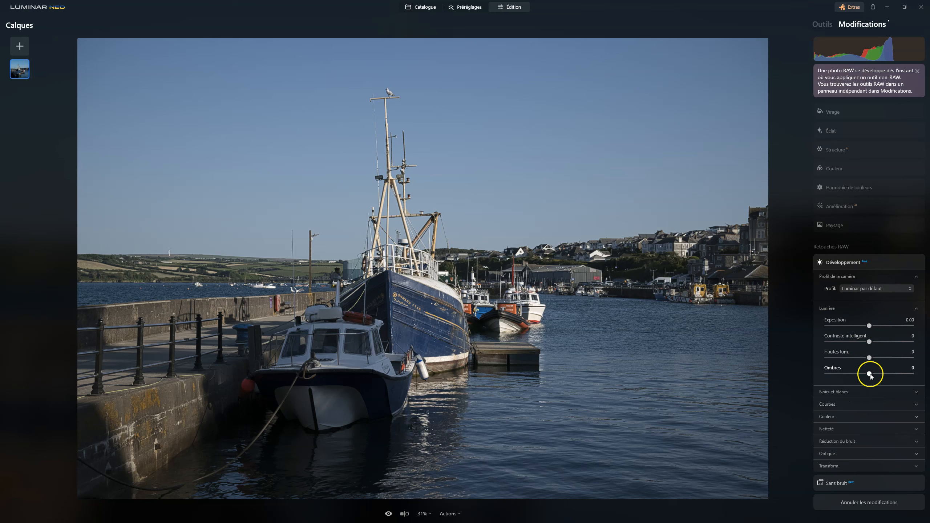
drag(870, 374, 858, 357)
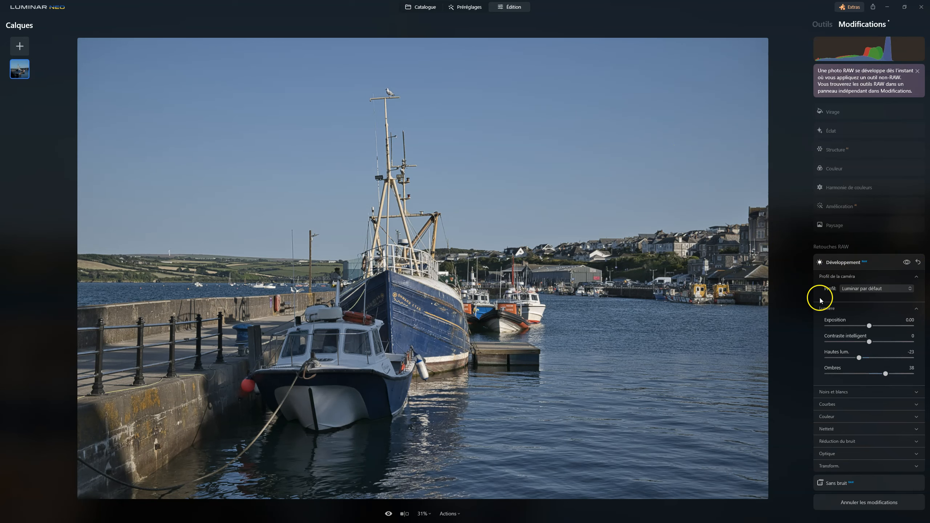
click(842, 262)
click(871, 485)
mouse_move(859, 358)
mouse_down()
mouse_move(890, 376)
mouse_move(855, 358)
mouse_up()
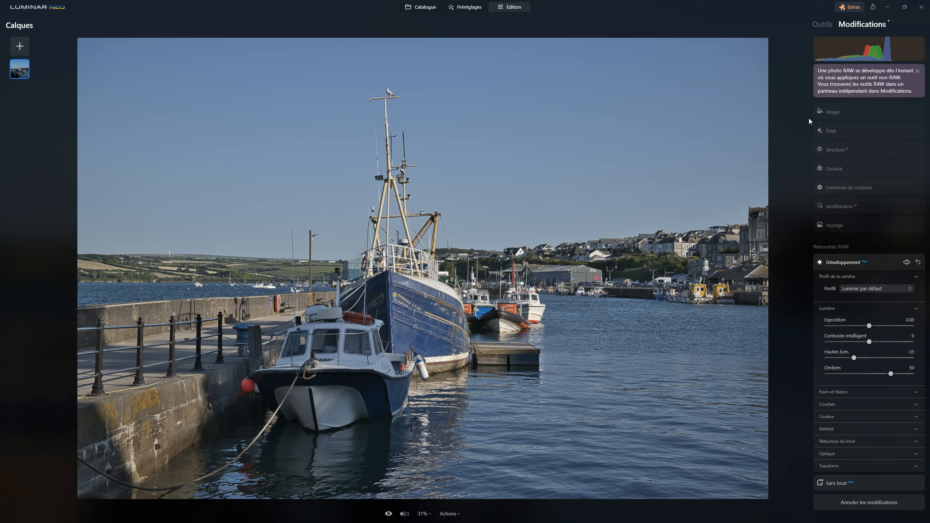
Step: Set Blancs to 57 and Noirs to -39 in the RAW Développement adjustments
click(888, 146)
click(837, 393)
drag(869, 425, 893, 409)
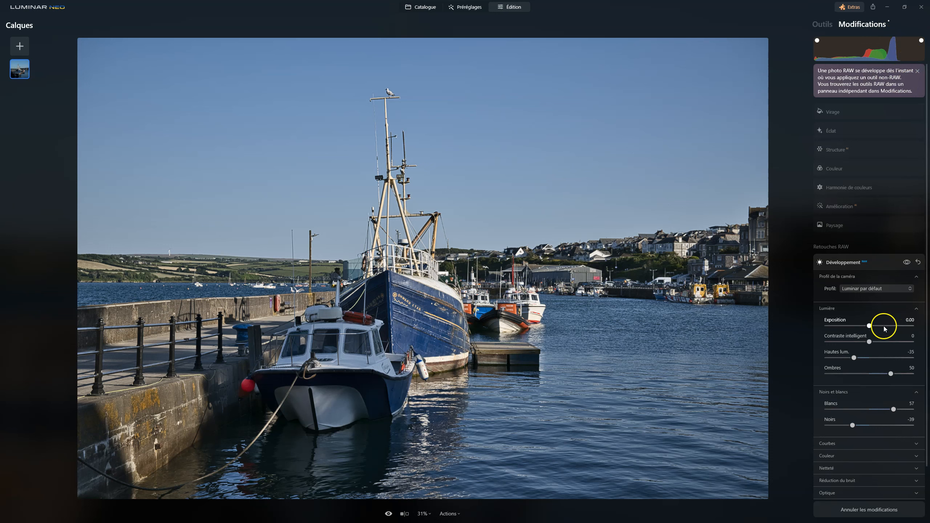
Step: Try Exposition values of 3.50, -2.18 and -0.64 to check highlight and shadow clipping, resetting it to 0.00
click(869, 325)
drag(870, 327, 899, 331)
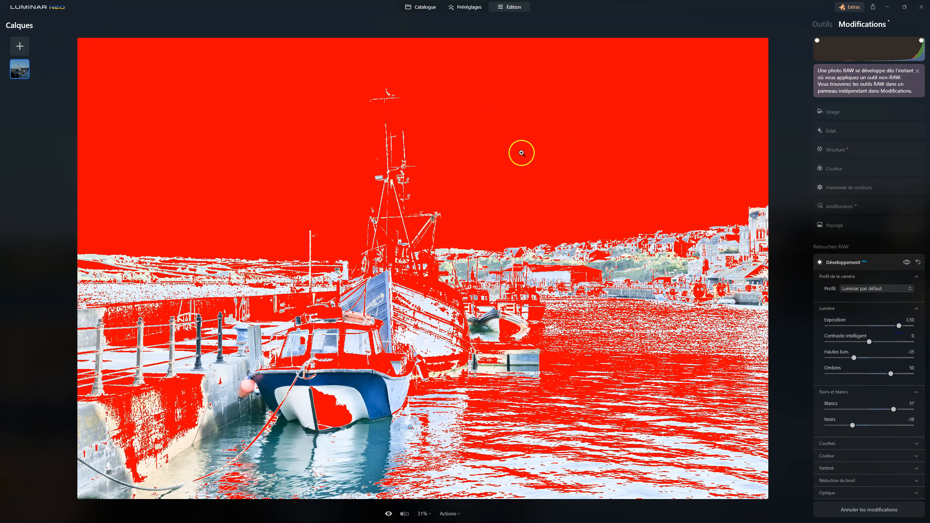
click(896, 326)
drag(897, 328, 851, 325)
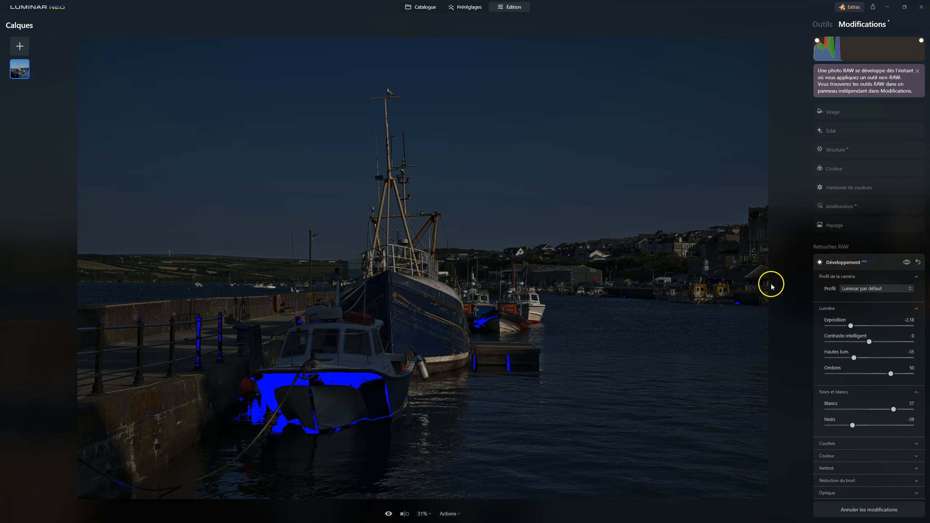
double_click(851, 326)
click(869, 326)
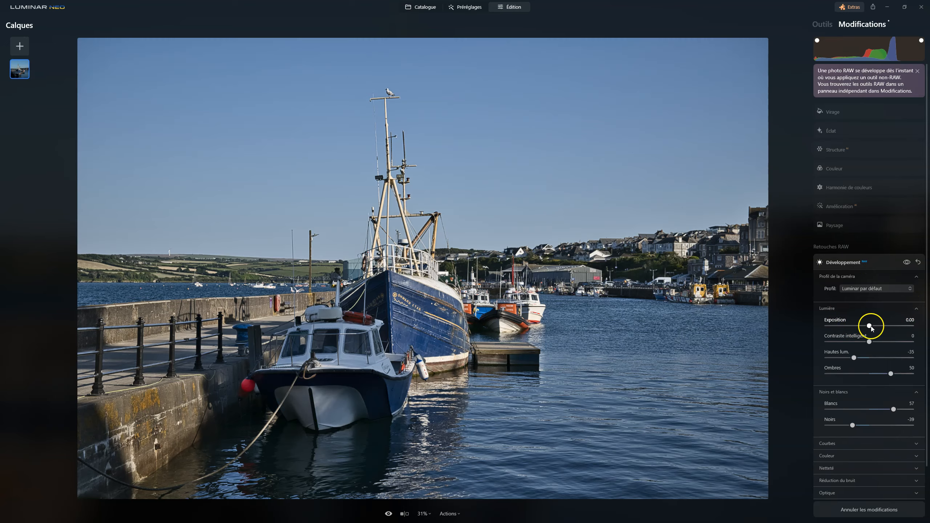
drag(871, 327, 864, 326)
click(740, 354)
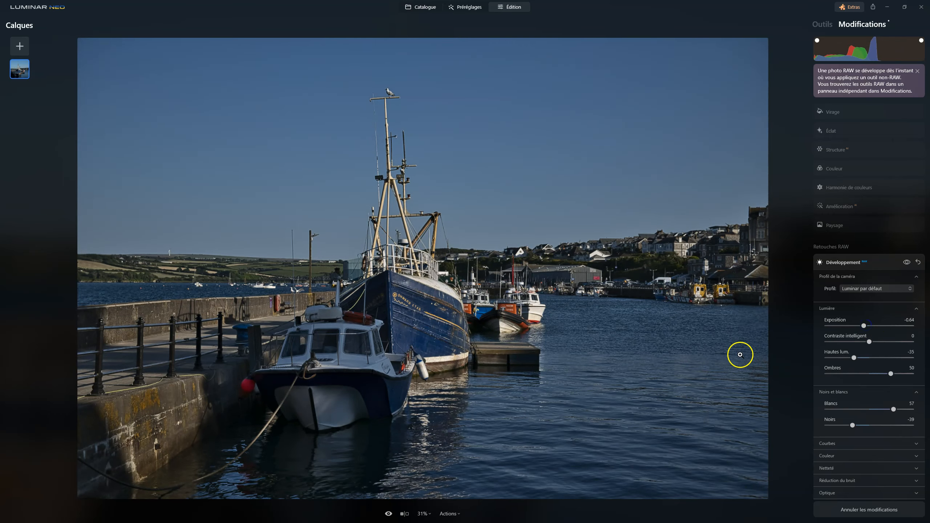
double_click(862, 325)
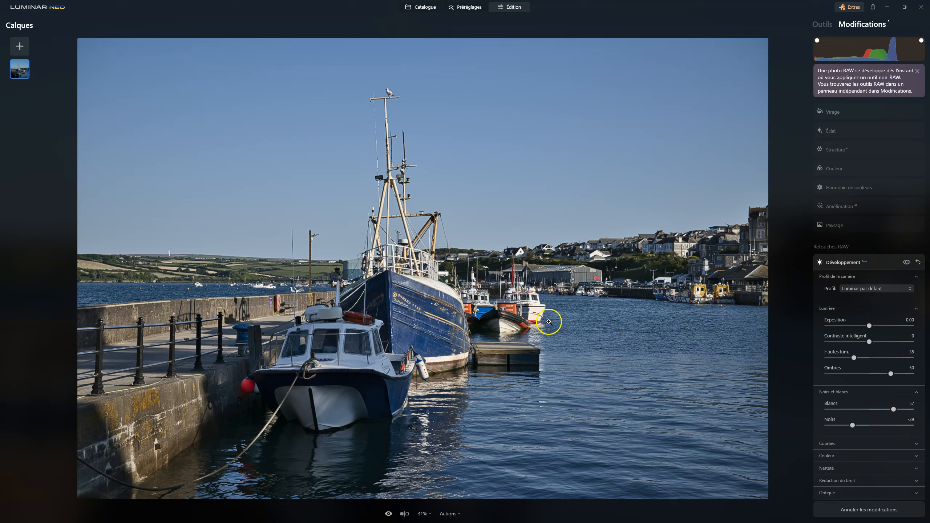
Step: Lower Hautes lum. to -59 and Blancs to 33, and check the camera profile options
drag(855, 361, 844, 360)
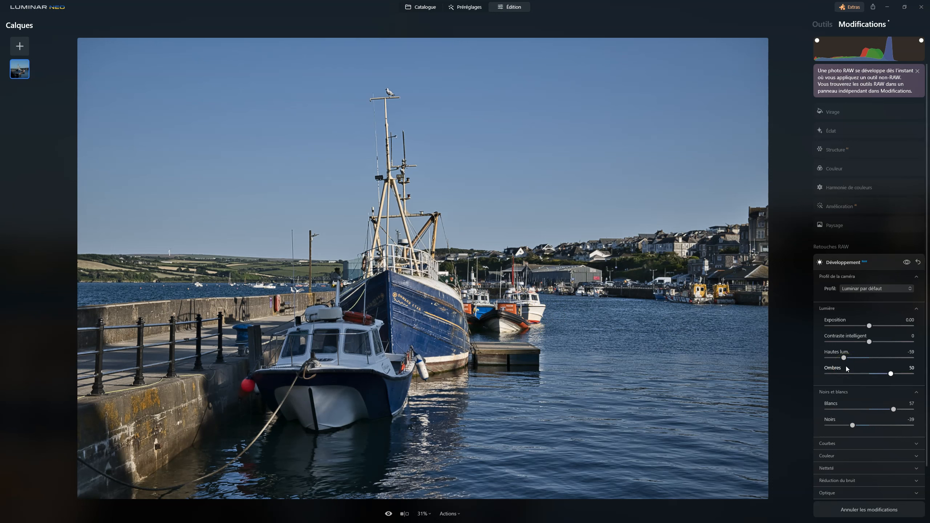
drag(893, 409, 883, 414)
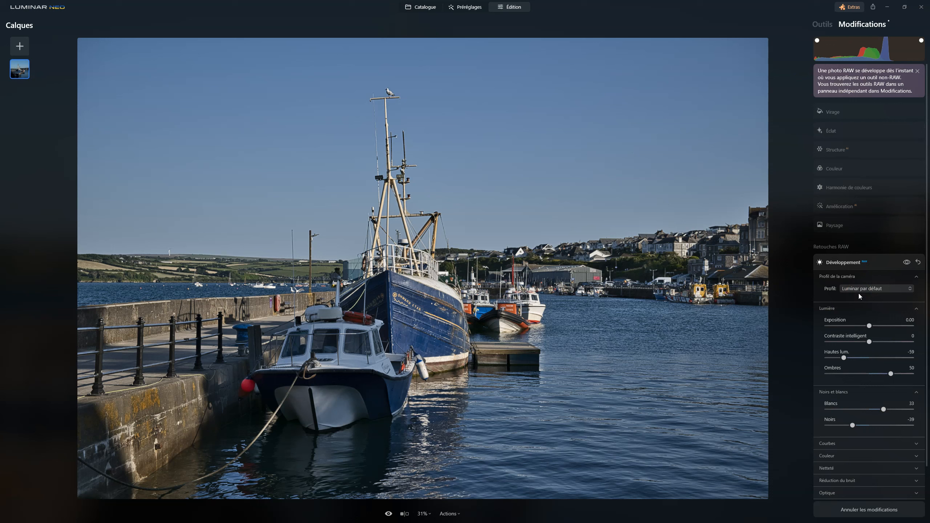
click(884, 293)
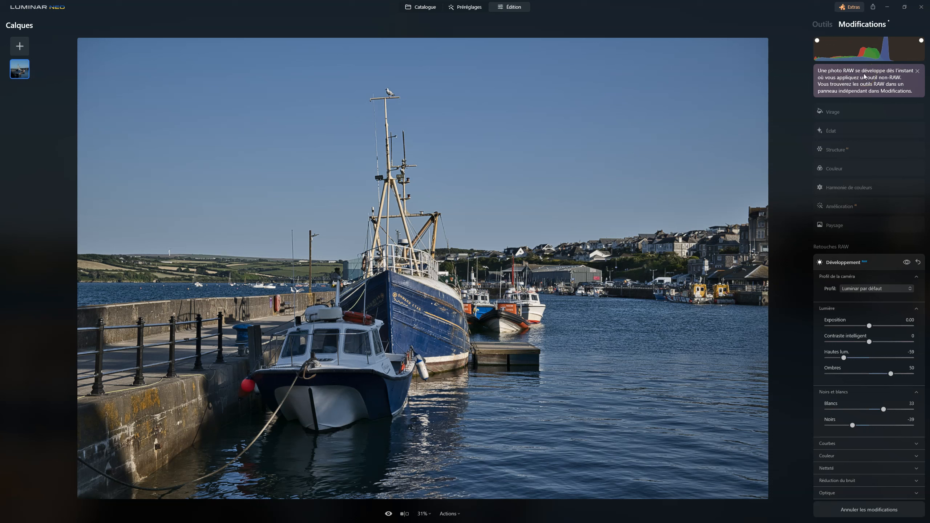
Step: Set Température to 4919 in the RAW Développement Couleur settings
click(838, 455)
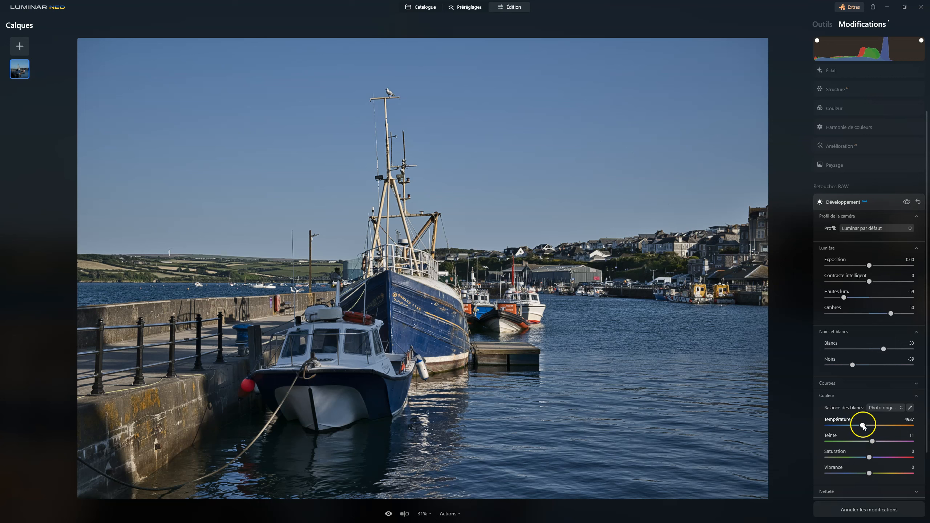
drag(874, 425, 862, 424)
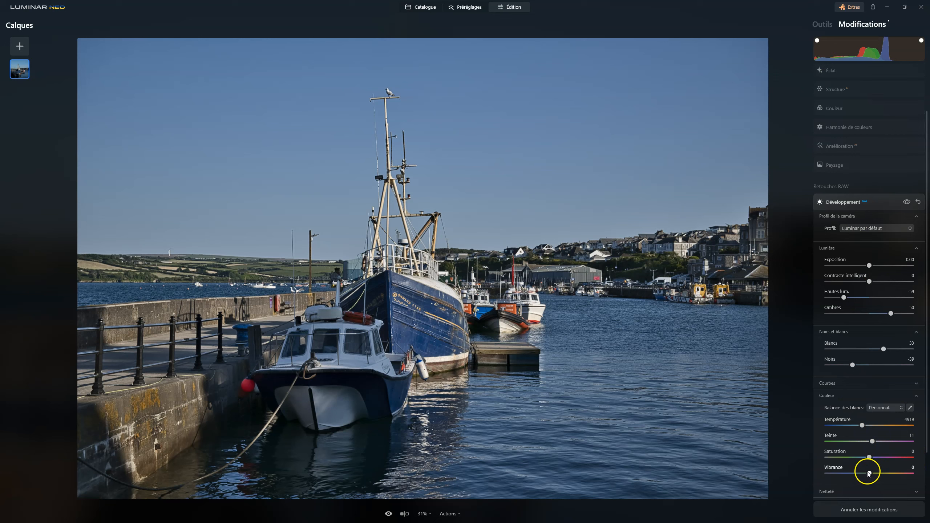
Step: Enable automatic distortion corrections, chromatic aberration correction and Bichromie automatique in the RAW Développement Optique settings
scroll(865, 465, down, 1)
scroll(866, 466, down, 3)
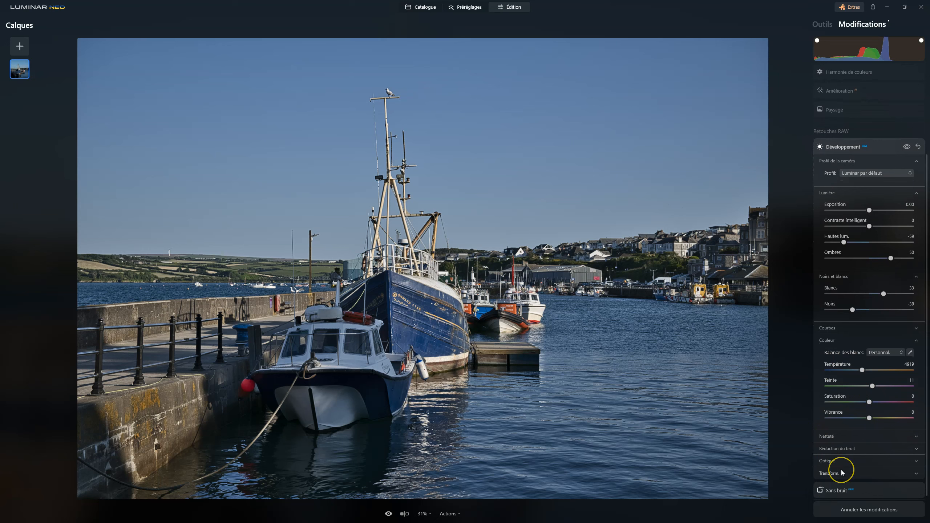
click(835, 459)
click(834, 386)
click(835, 461)
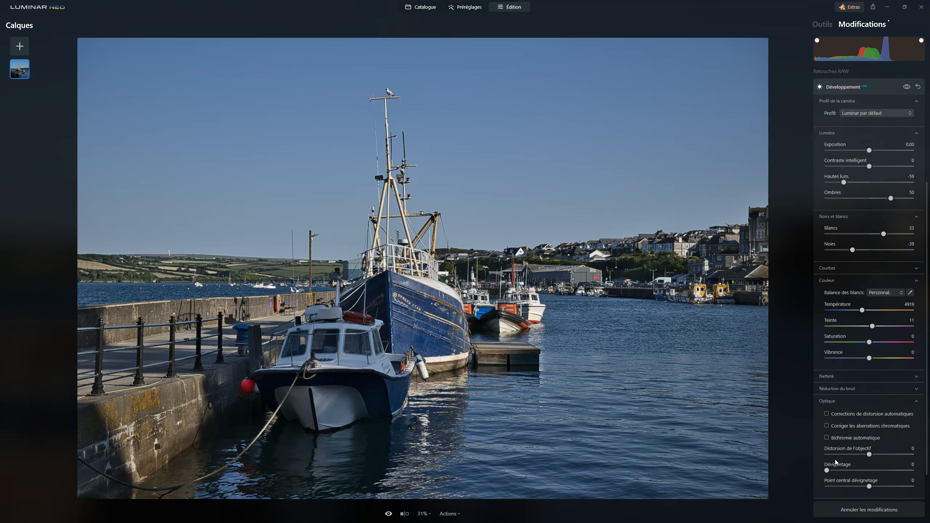
click(835, 400)
click(835, 412)
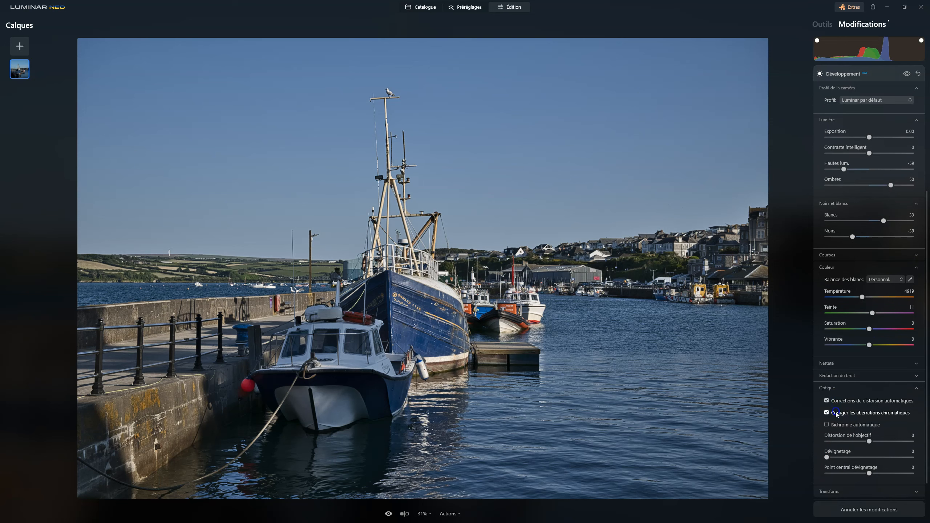
click(833, 424)
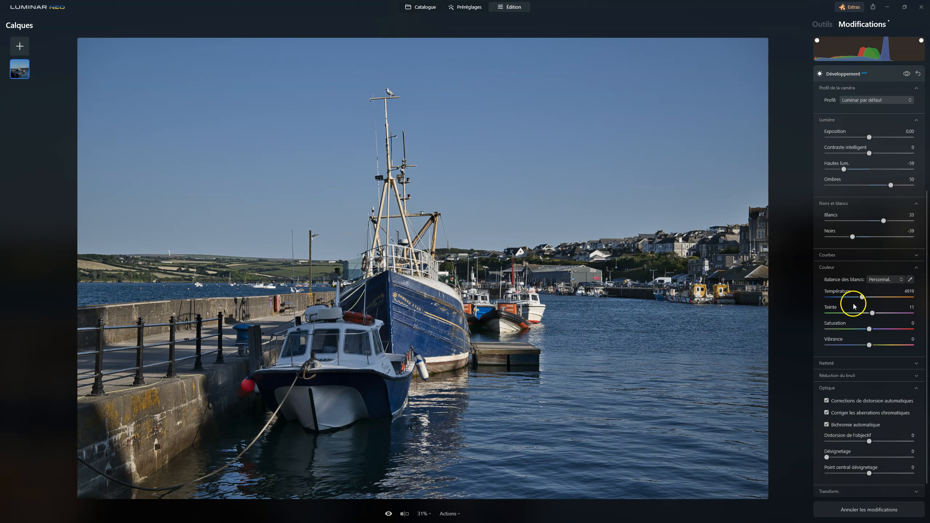
Step: Review the photo's applied edits one after another, from Amélioration through Harmonie de couleurs and Couleur up to Virage
scroll(850, 301, up, 5)
click(842, 220)
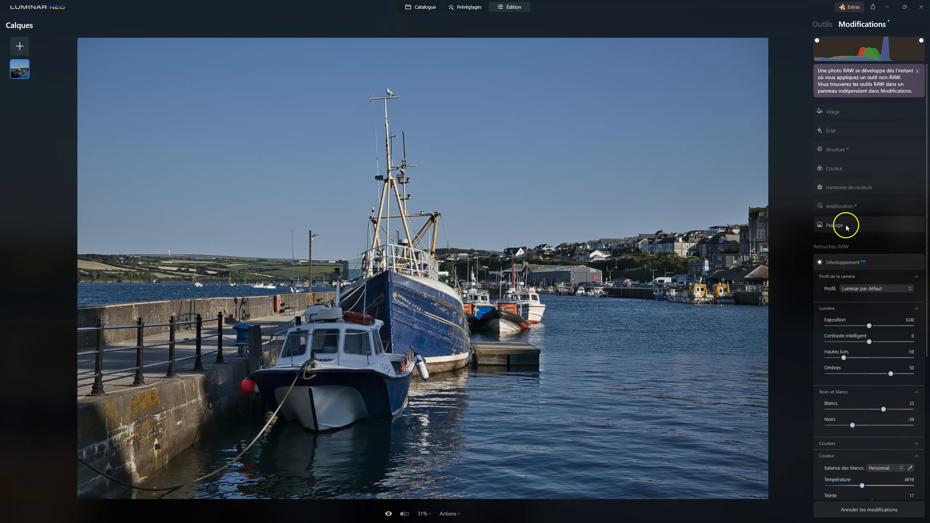
click(840, 210)
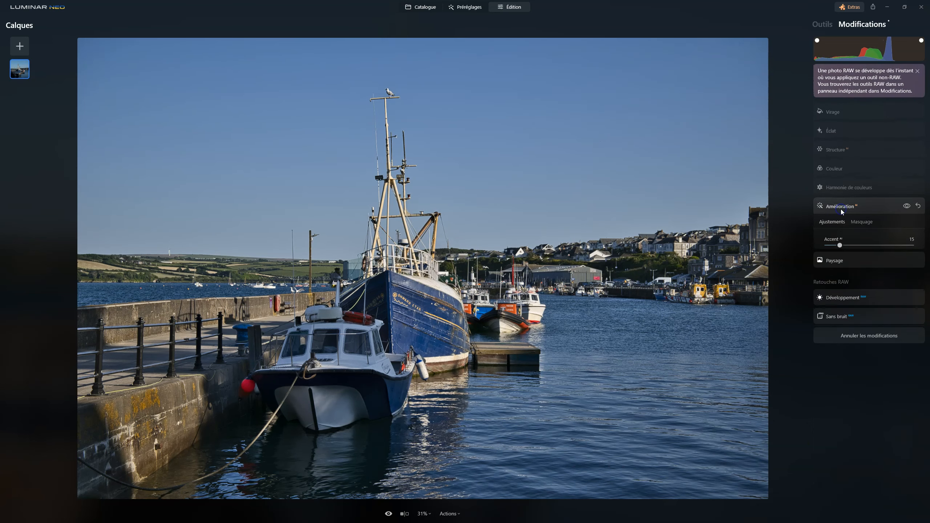
click(838, 192)
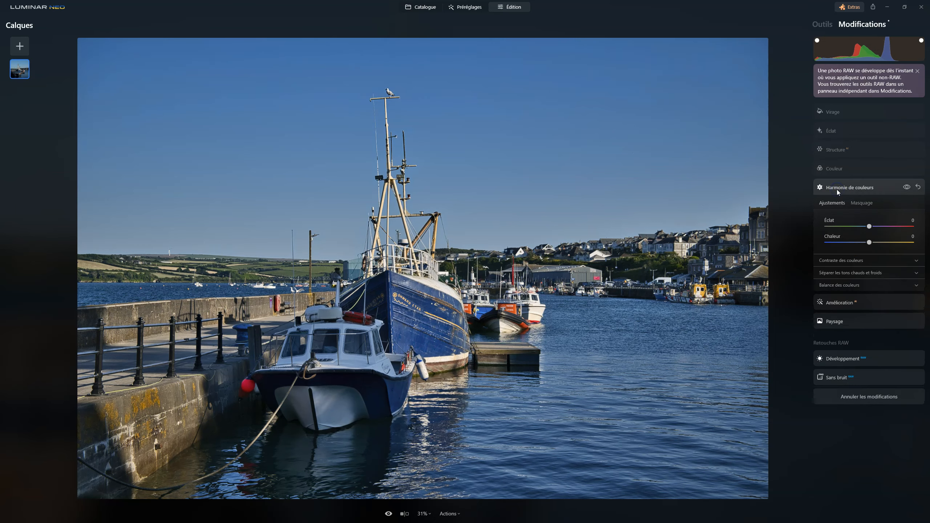
click(833, 151)
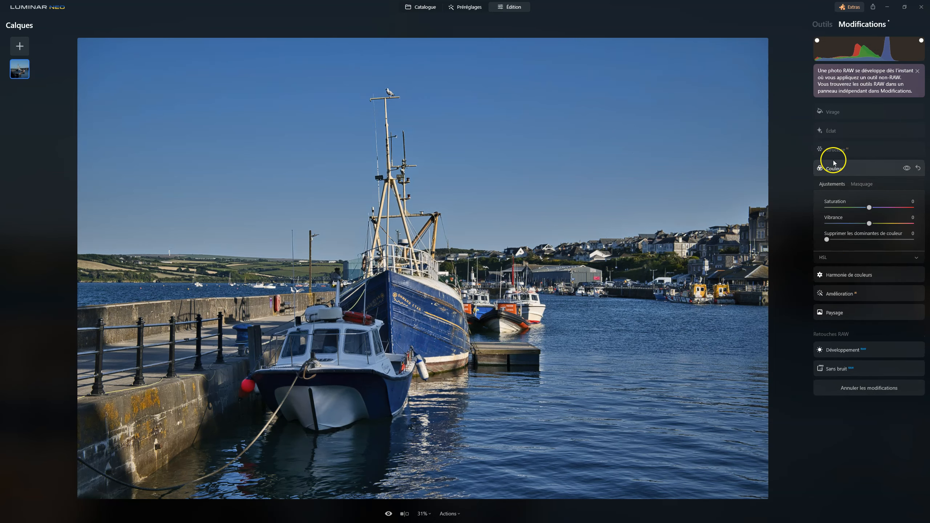
click(831, 132)
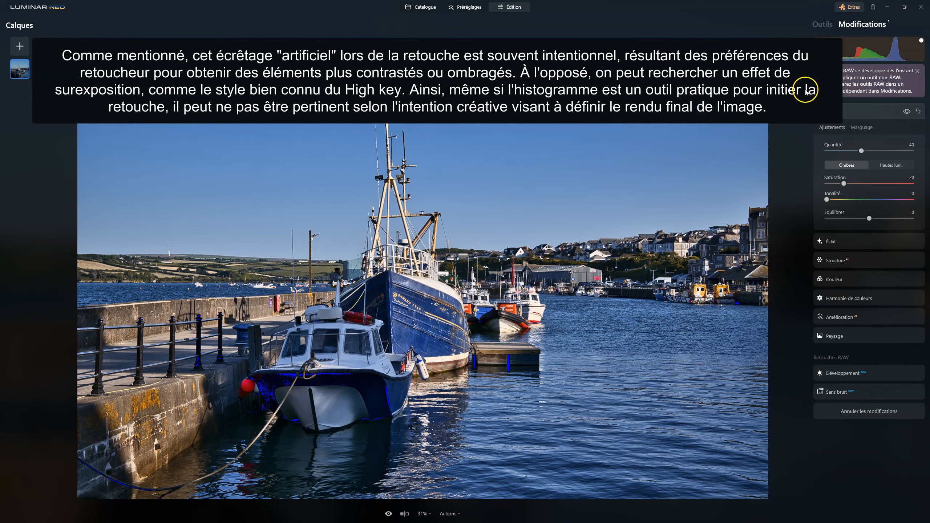
Step: Check the clipped areas with the clipping overlay on the whole photo and at 100% around the boats and pontoon
key(j)
key(j)
click(539, 314)
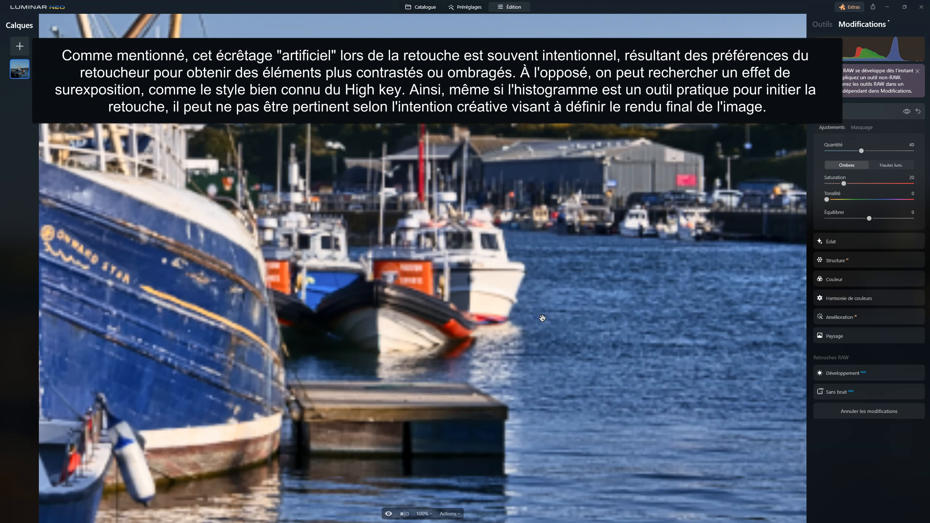
key(j)
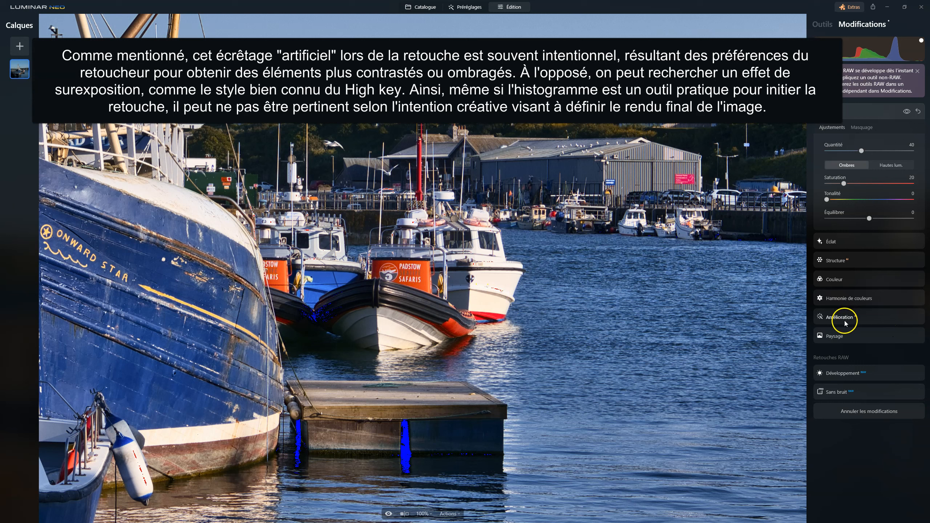
key(j)
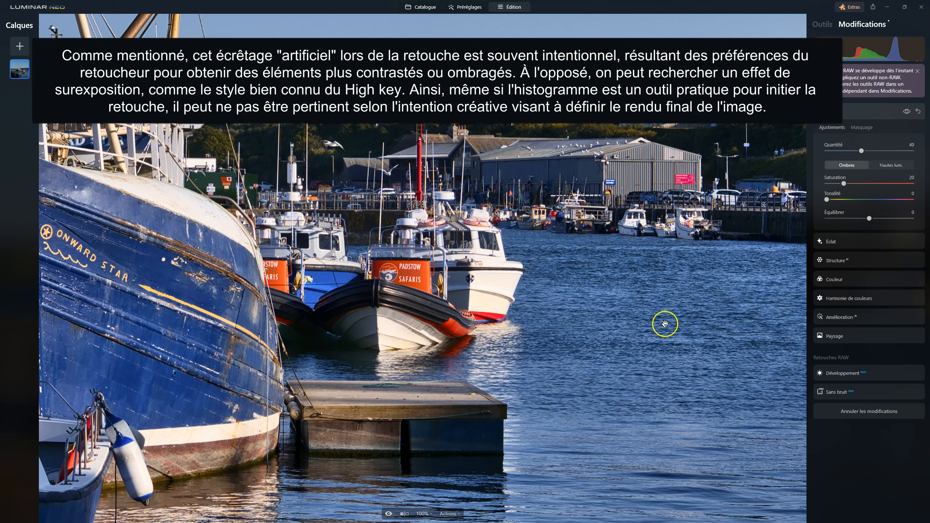
click(590, 328)
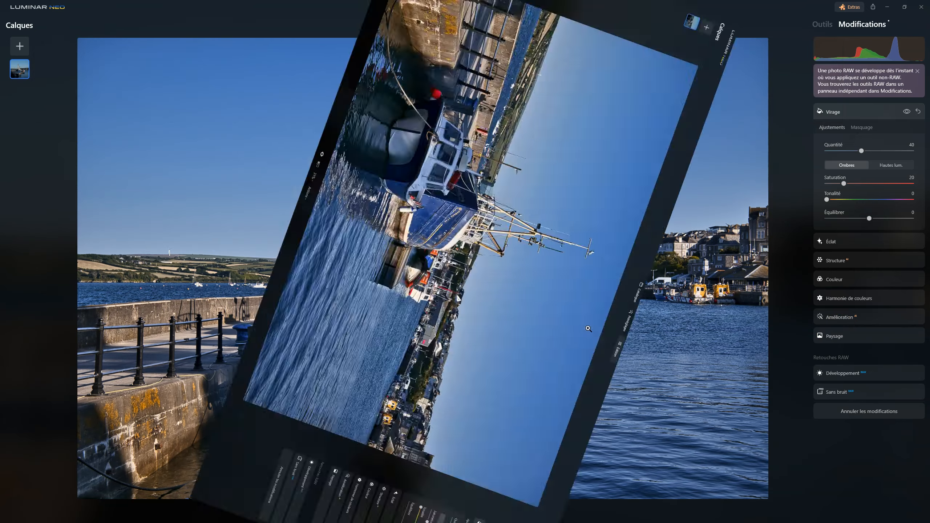
click(625, 316)
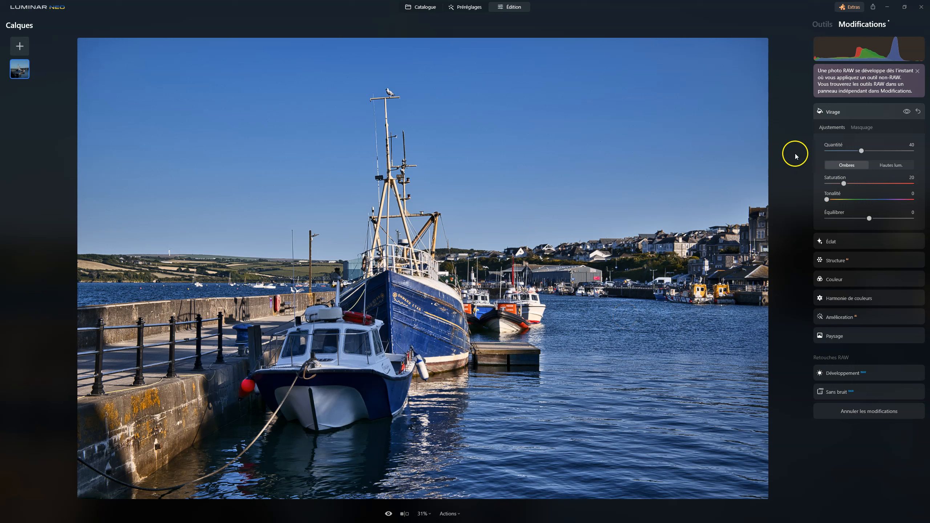
Step: Return to the tool list and revert the harbour photo to its unedited state
click(822, 25)
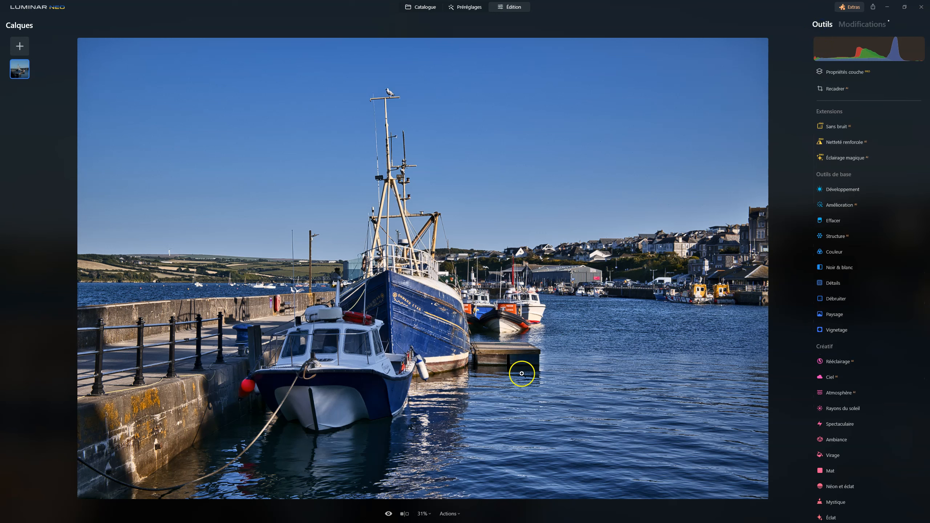
click(457, 514)
click(471, 487)
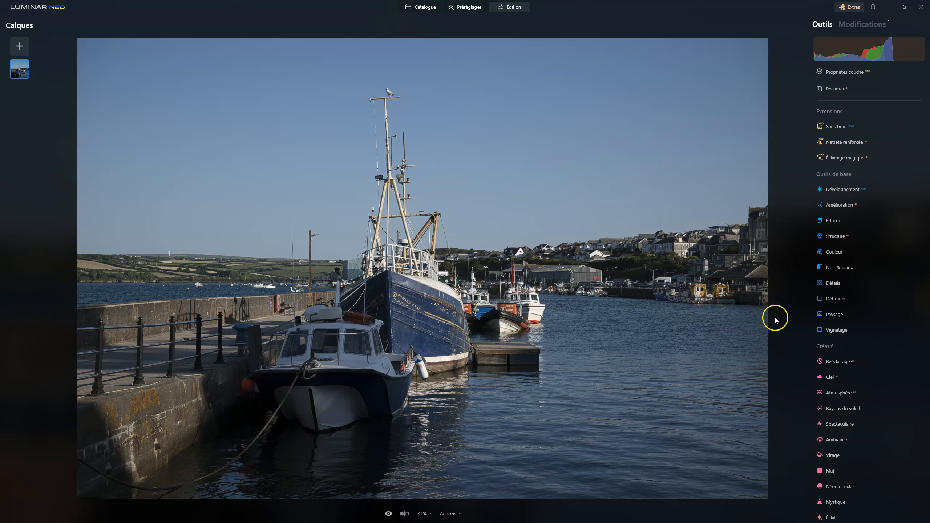
Step: Look over the tool list and collapse the Extensions, Outils de base, Créatif, Portrait and Professionel categories
click(854, 187)
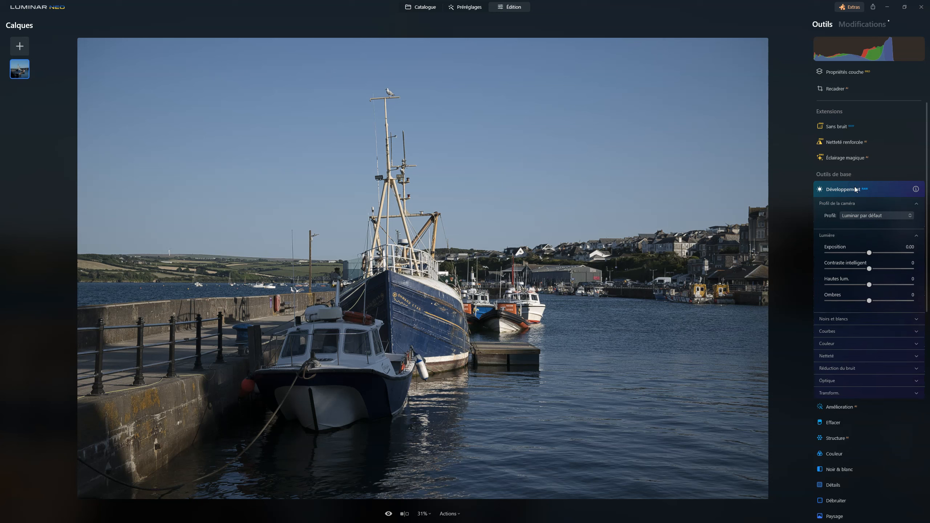
click(855, 188)
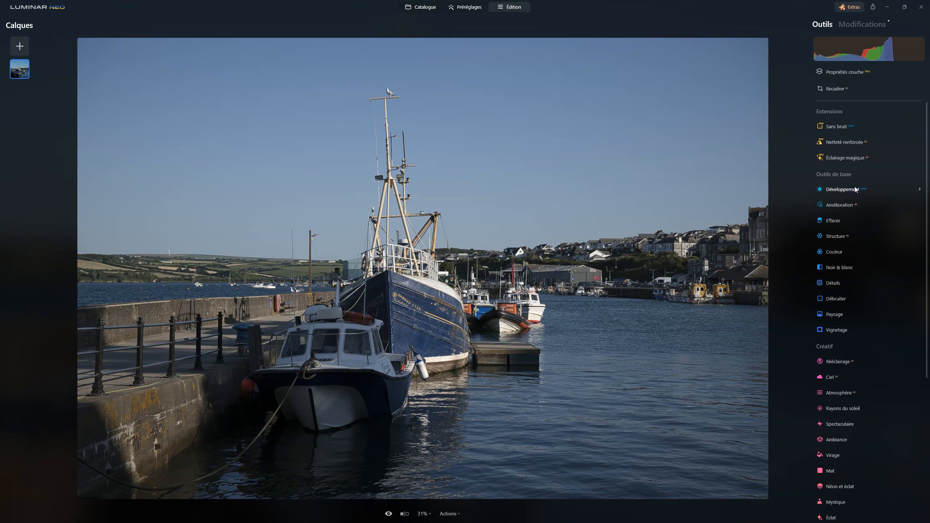
click(842, 174)
click(829, 194)
click(829, 206)
click(831, 223)
click(831, 223)
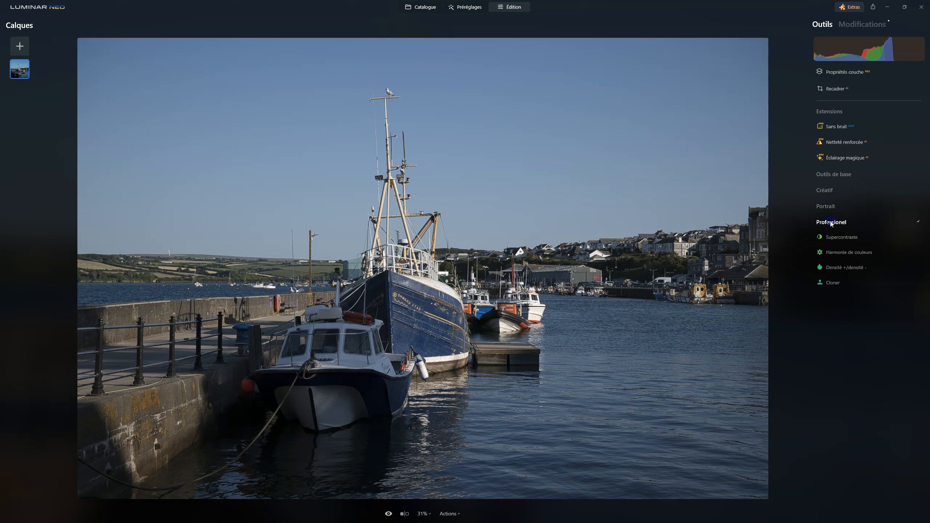
click(828, 113)
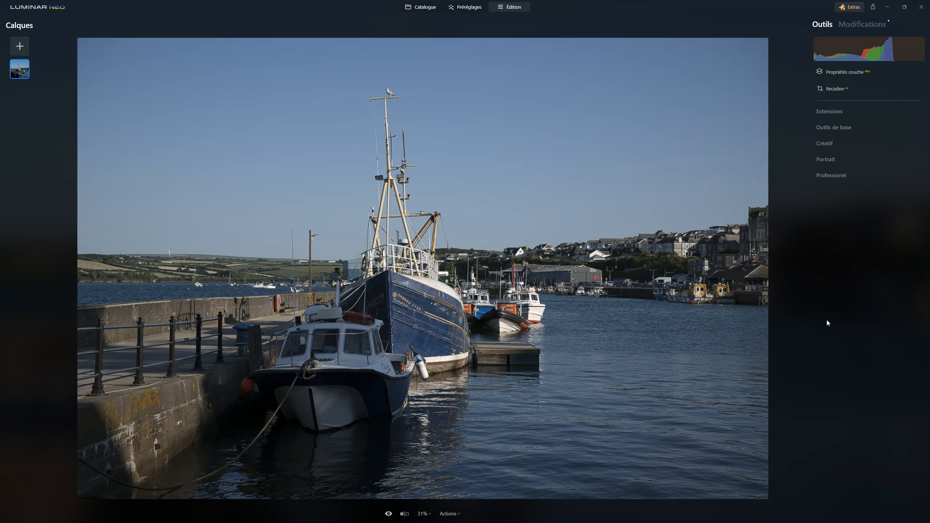
Step: Look through the extensions offered in Extras and close the window
click(854, 7)
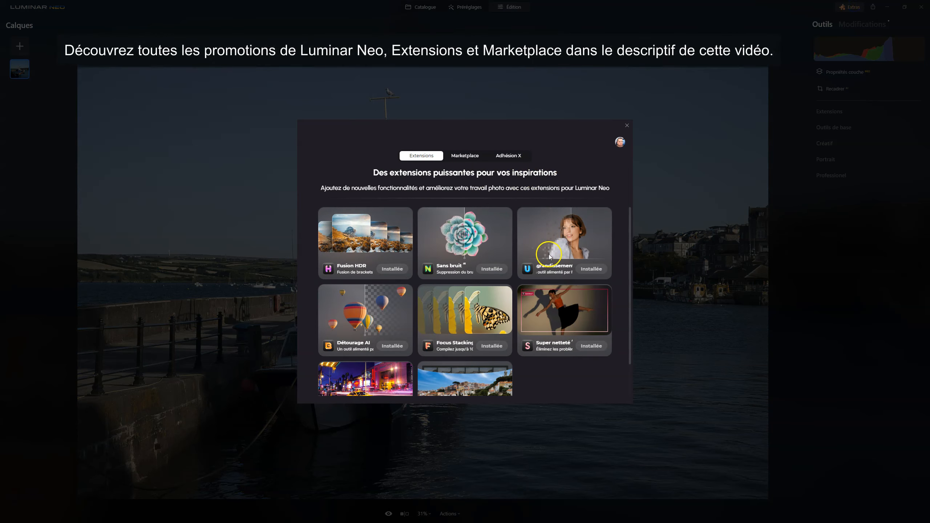
scroll(535, 249, down, 1)
scroll(403, 244, up, 1)
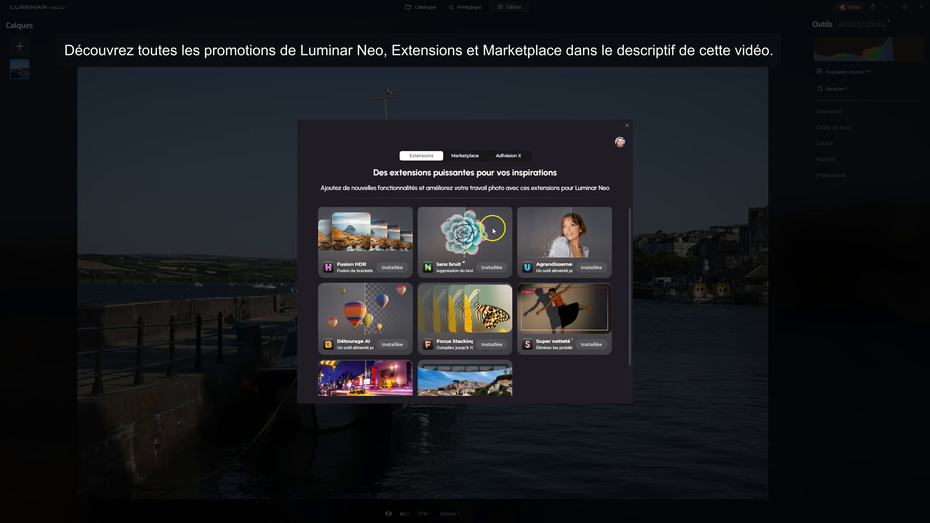
scroll(608, 337, down, 1)
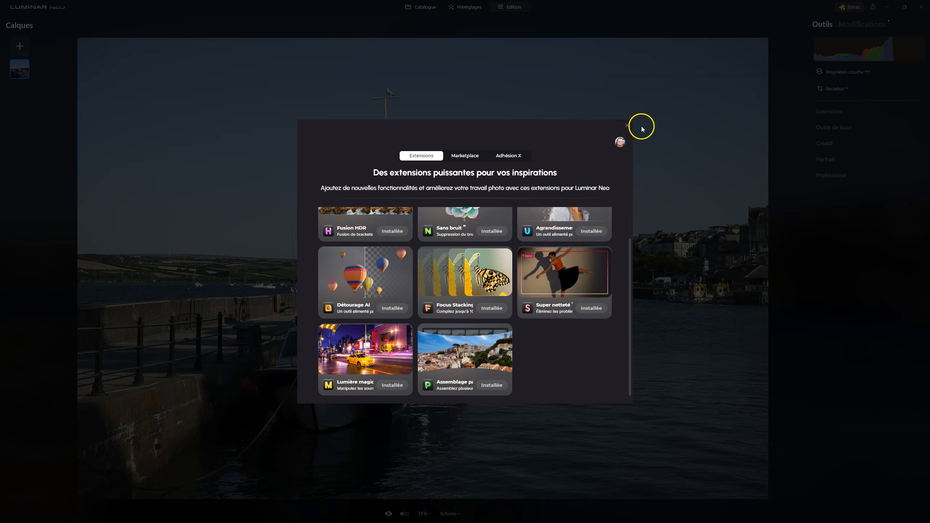
click(627, 126)
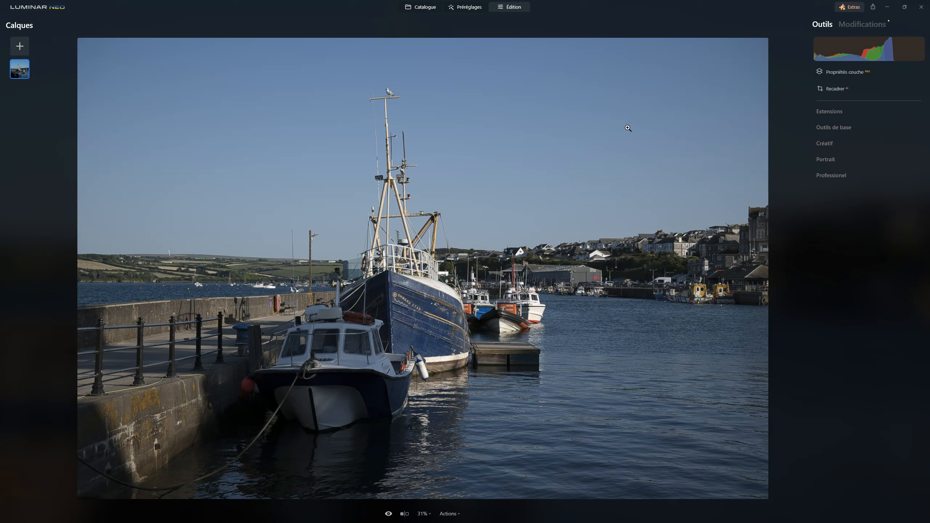
Step: In the RAW Développement tool, enable automatic distortion corrections, chromatic aberration correction and Bichromie automatique under Optique
click(688, 228)
click(847, 128)
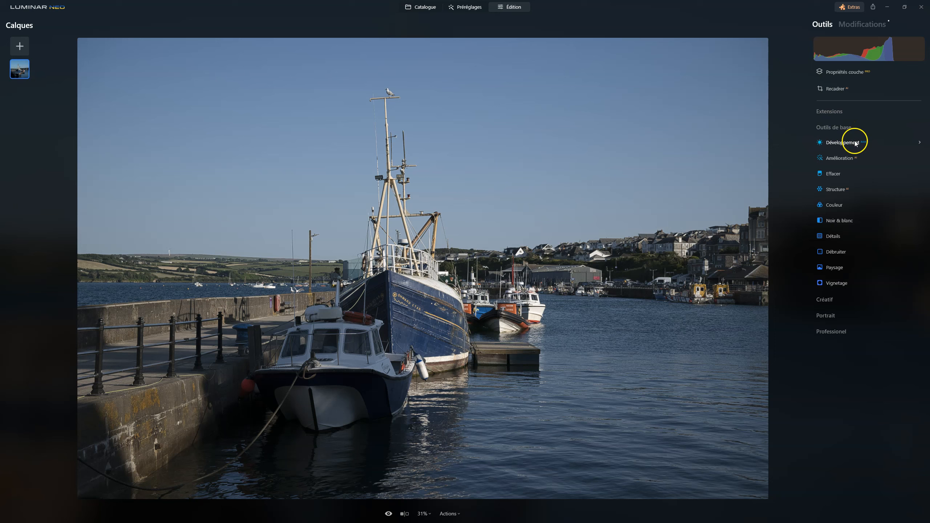
click(854, 142)
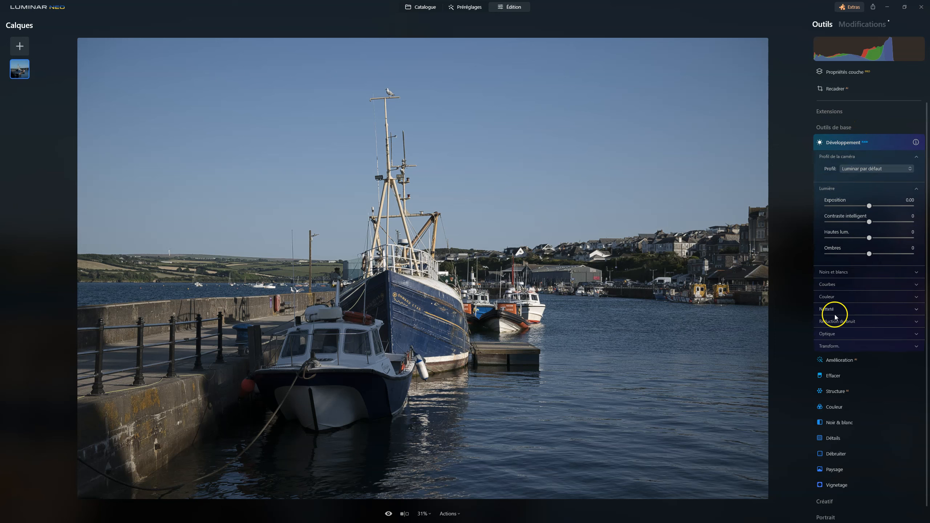
click(837, 333)
click(828, 346)
click(826, 359)
click(827, 371)
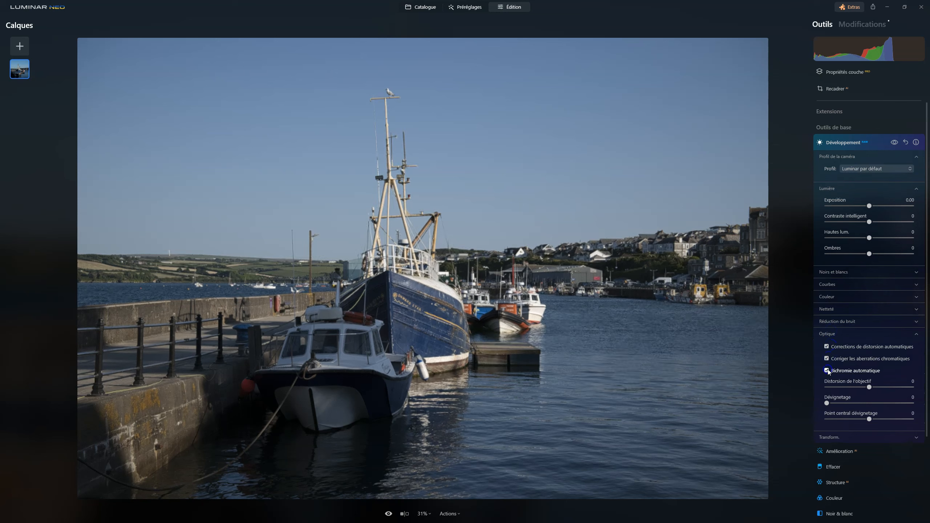
click(831, 334)
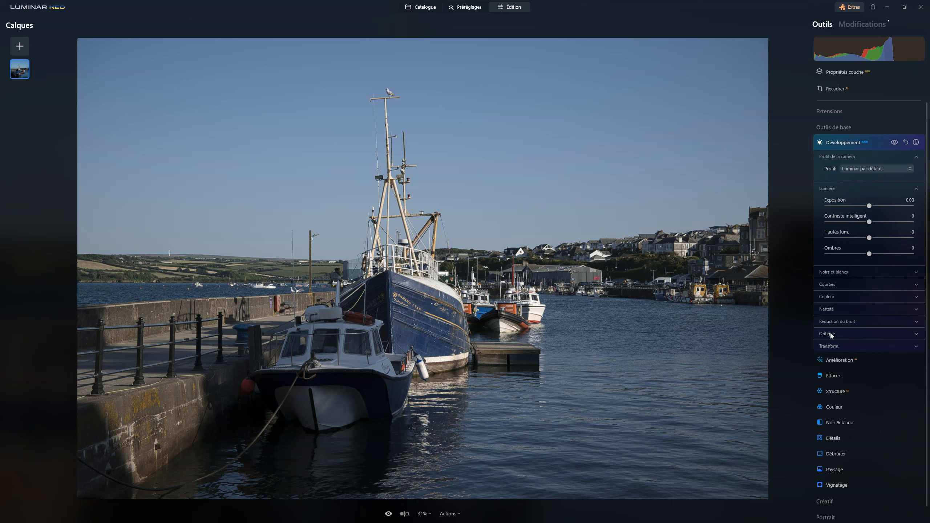
Step: Try the Nikon Z 5 Camera Flat camera profile and restore Luminar par défaut
click(871, 169)
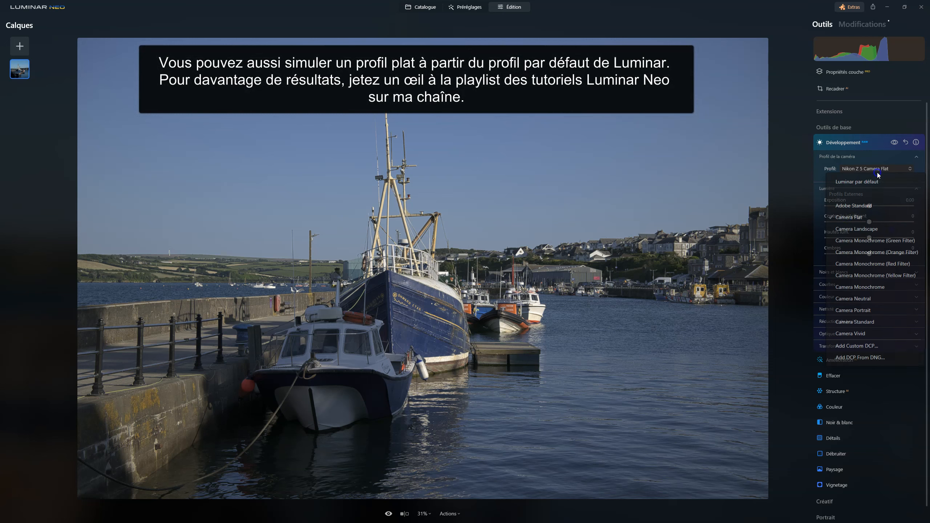
click(855, 218)
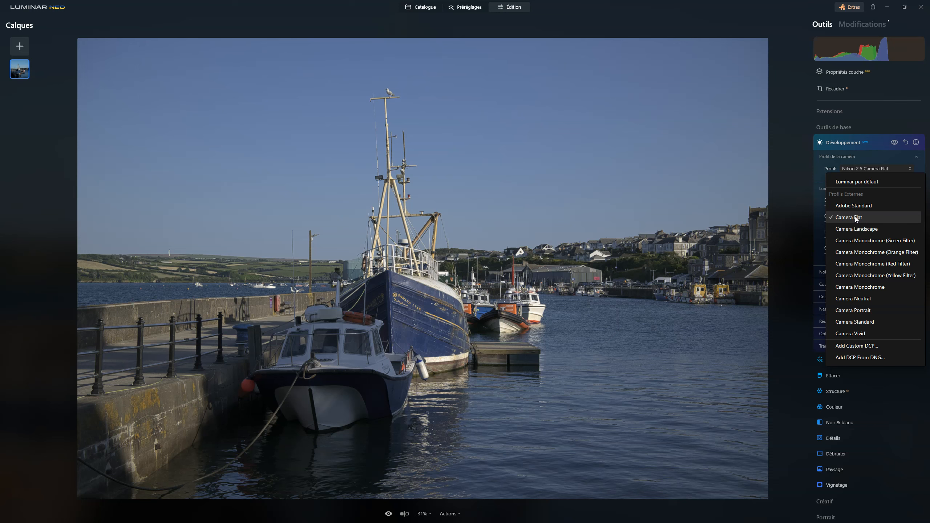
click(846, 182)
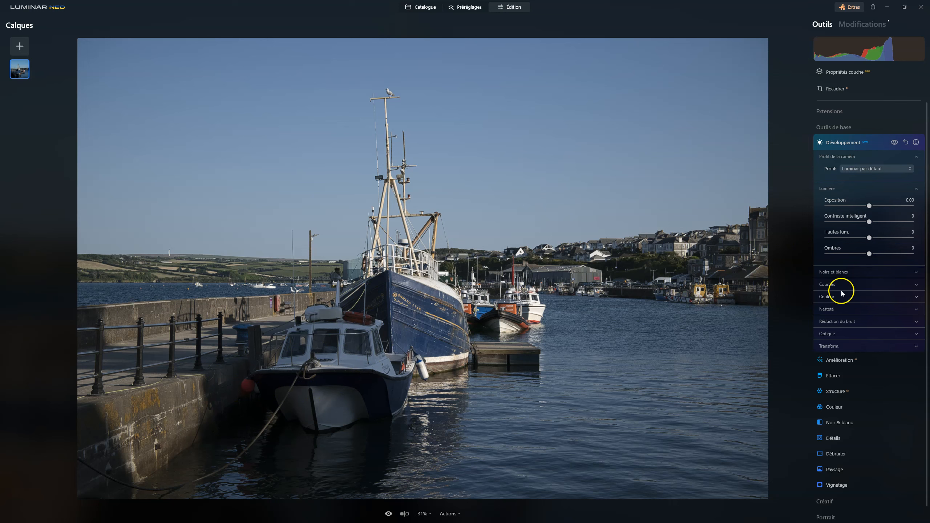
Step: Raise Ombres to 46 in the RAW Développement tool and compare the photo with and without the tool's adjustments
drag(870, 256, 891, 255)
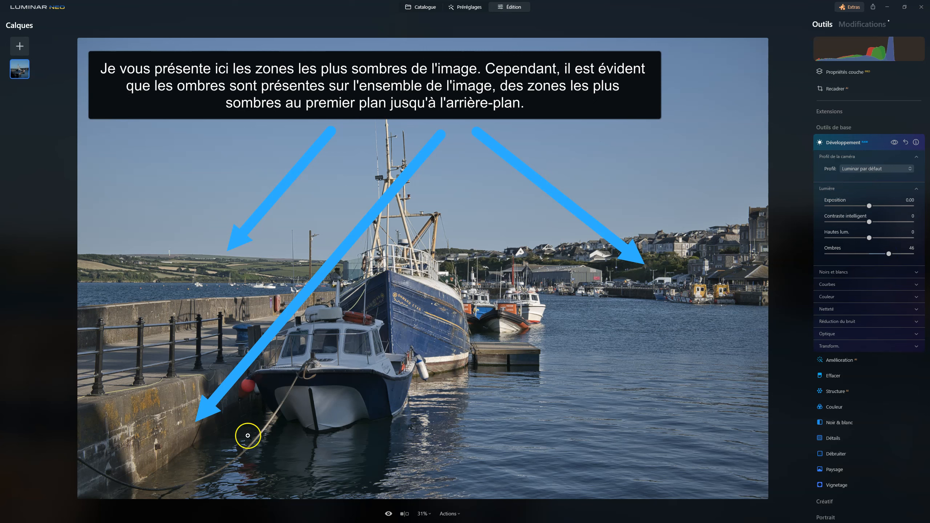
click(895, 142)
click(896, 142)
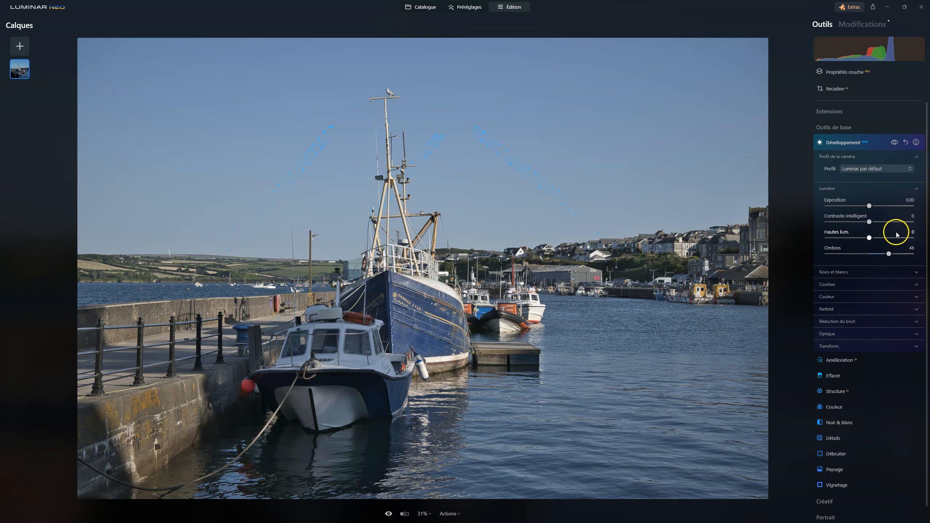
Step: Try lowering Hautes lum. to -73 in the Développement tool and restore it to 0
drag(869, 238, 837, 241)
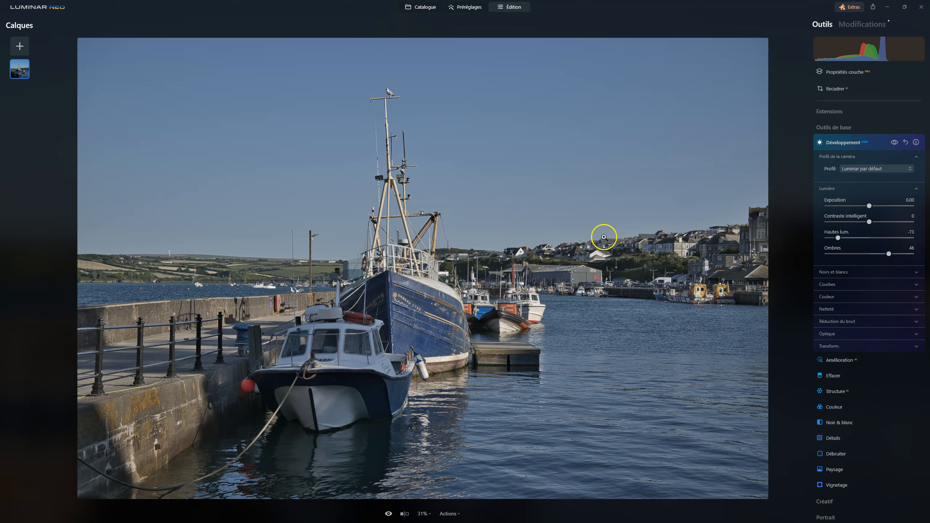
drag(838, 238, 870, 223)
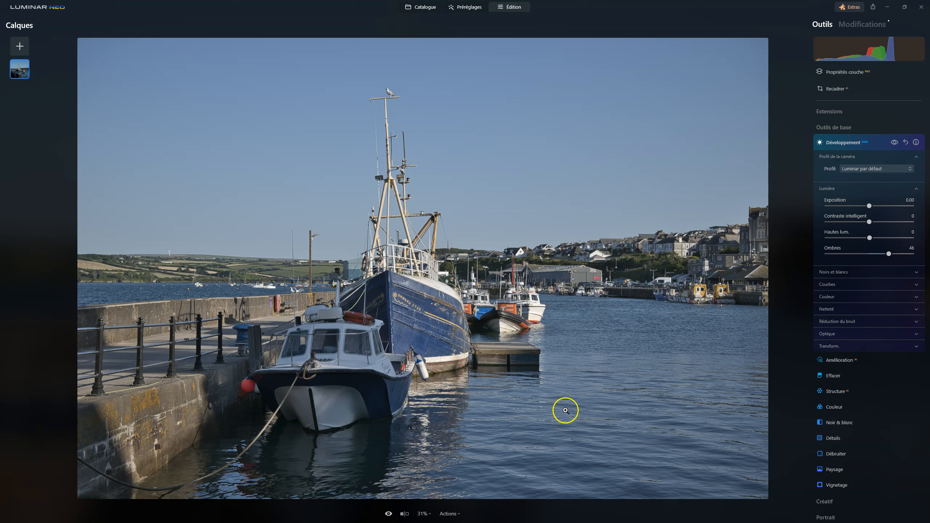
Step: Set Noirs to -46 under Noirs et blancs and compare the photo with and without the tool's adjustments
click(841, 275)
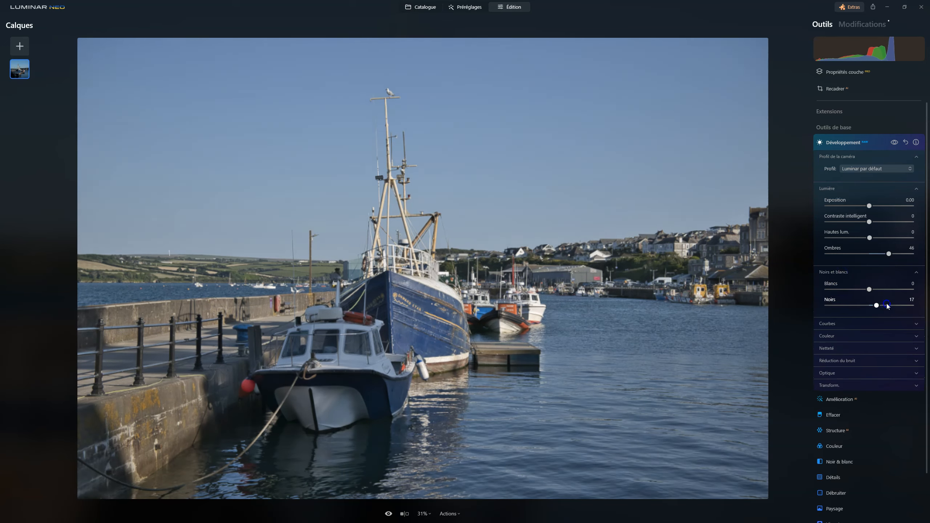
drag(841, 305, 862, 303)
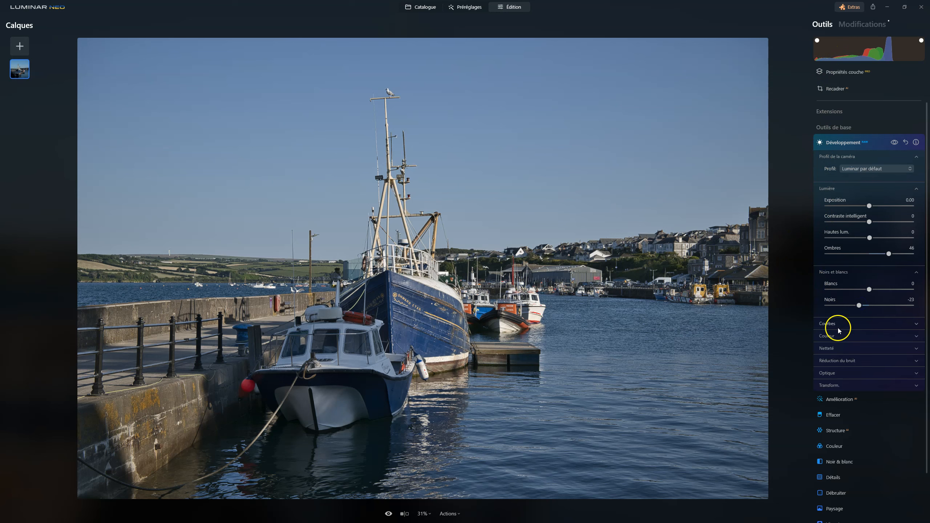
mouse_move(858, 304)
mouse_down()
mouse_move(873, 303)
mouse_move(848, 306)
mouse_move(876, 304)
mouse_move(847, 305)
mouse_up()
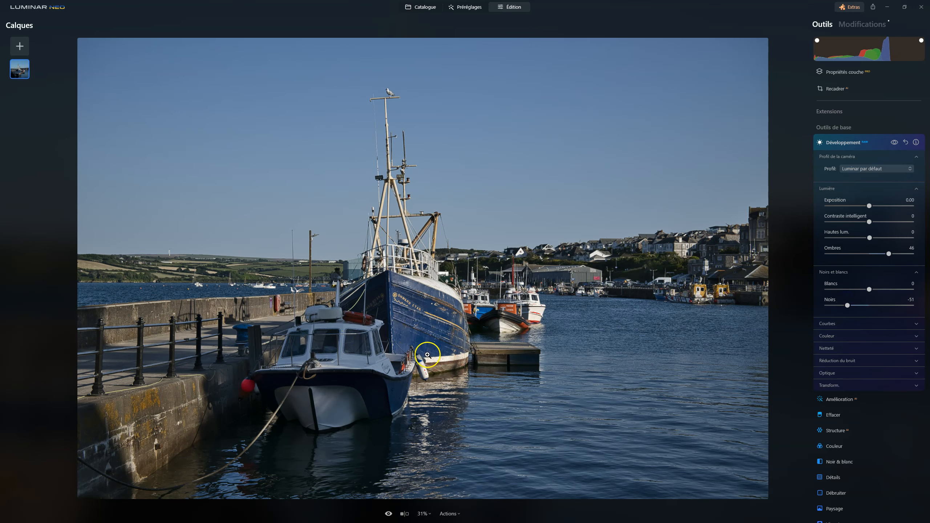
click(852, 306)
mouse_move(853, 306)
mouse_down()
mouse_move(840, 306)
mouse_move(860, 303)
mouse_move(850, 299)
mouse_up()
click(893, 143)
click(893, 143)
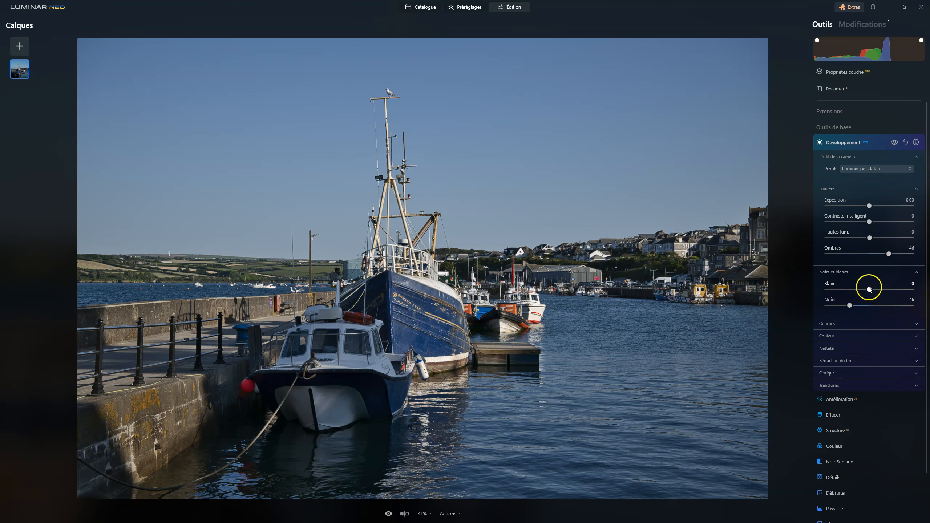
Step: Try lowering Blancs to -94 and bring it back to 0
drag(869, 289, 829, 287)
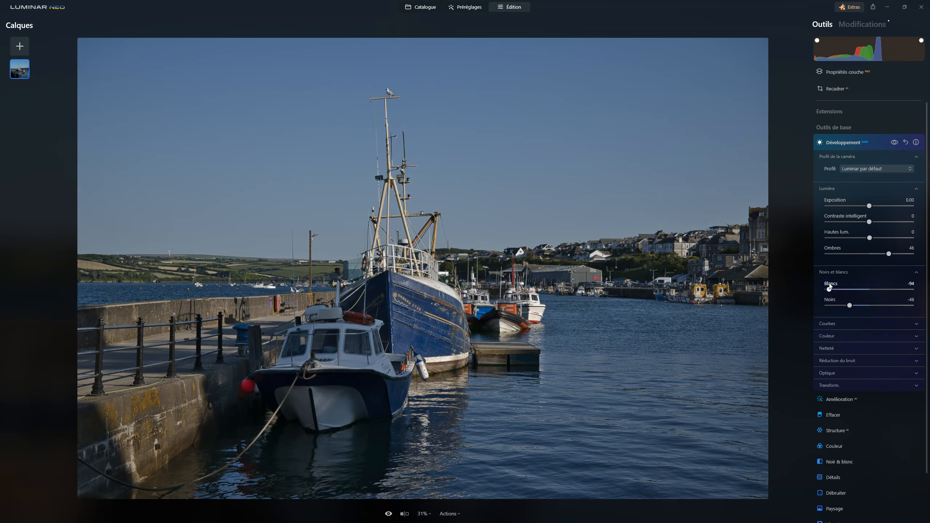
drag(829, 288, 841, 291)
drag(841, 291, 874, 290)
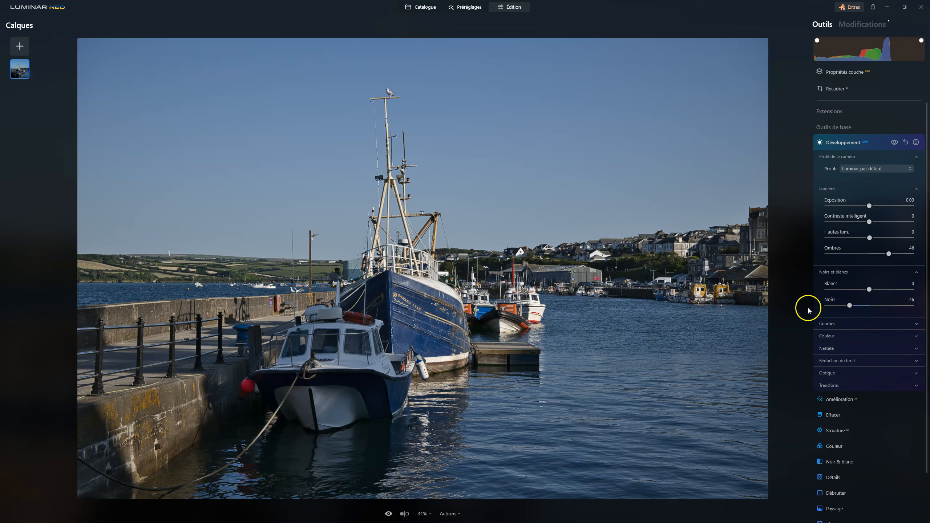
Step: View the Courbes settings, compare the photo with and without the Développement adjustments, and close the tool
click(836, 326)
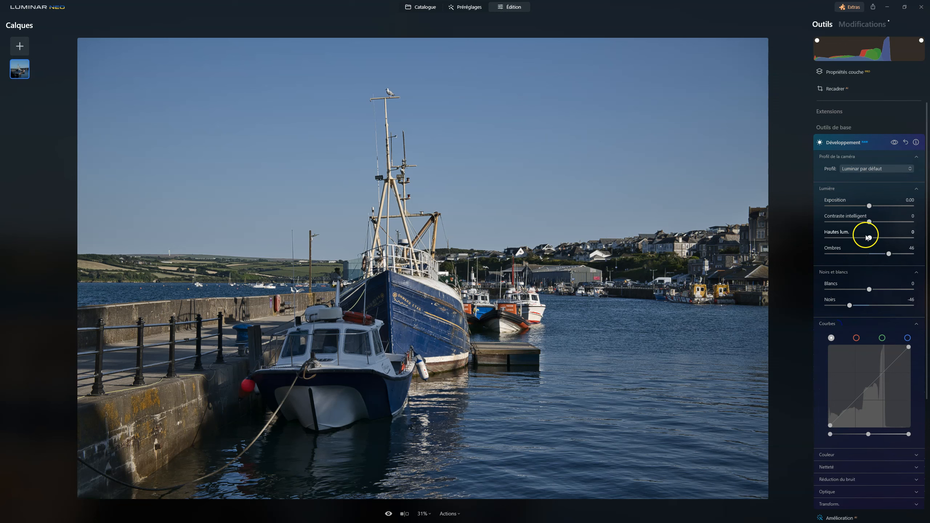
mouse_move(869, 222)
mouse_down()
mouse_move(857, 220)
mouse_move(869, 224)
mouse_up()
click(894, 142)
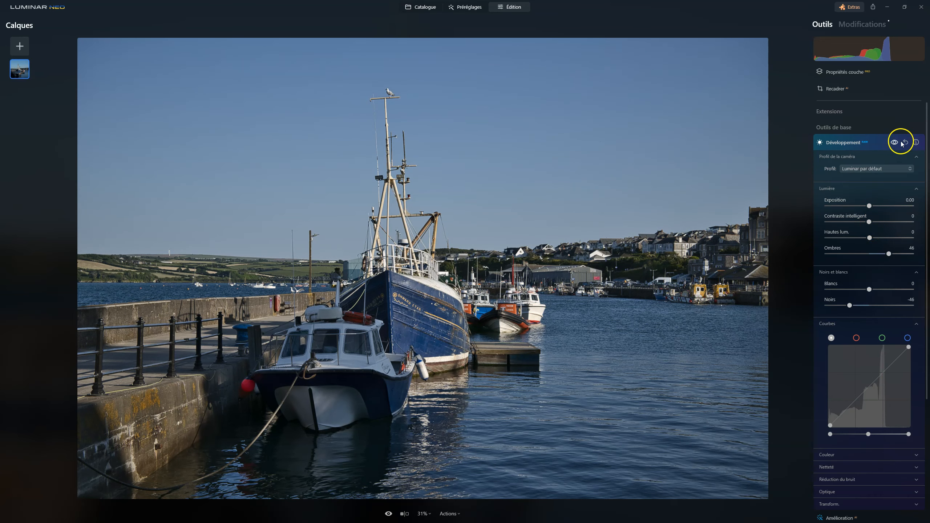
click(894, 142)
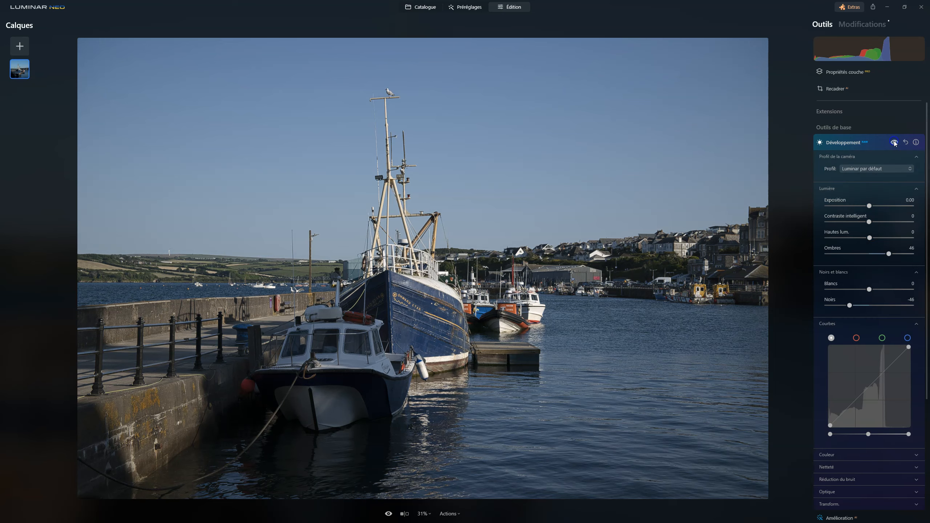
click(847, 142)
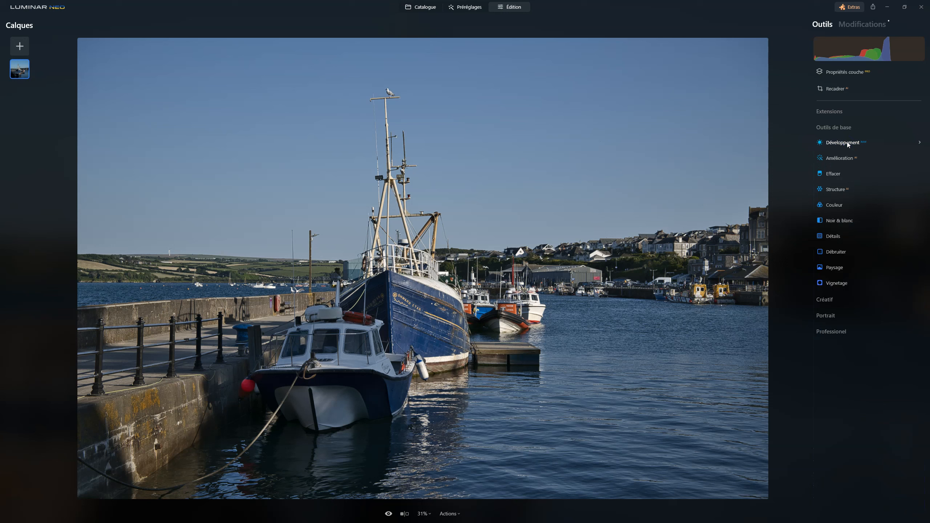
Step: Set Accent to 55 in the Amélioration tool and compare the photo with and without it
click(846, 159)
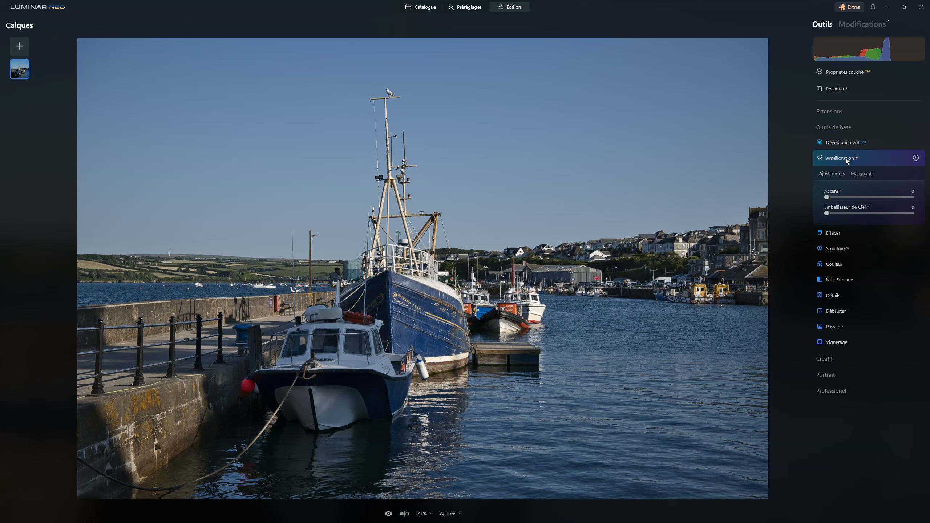
click(847, 159)
click(609, 307)
drag(826, 198, 874, 197)
click(893, 158)
click(893, 160)
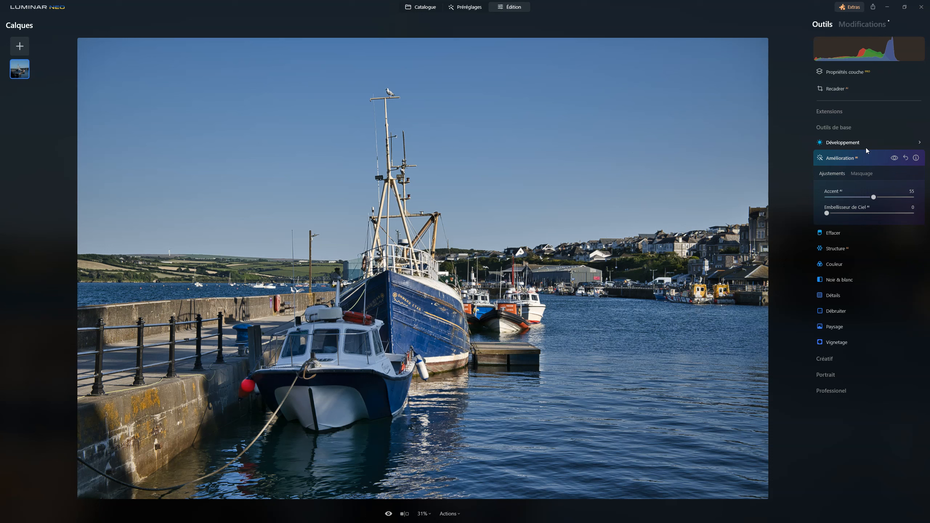
click(840, 158)
click(840, 158)
Step: Review the applied Développement and Amélioration edits in Modifications, and set Amélioration's Accent to 32
click(868, 28)
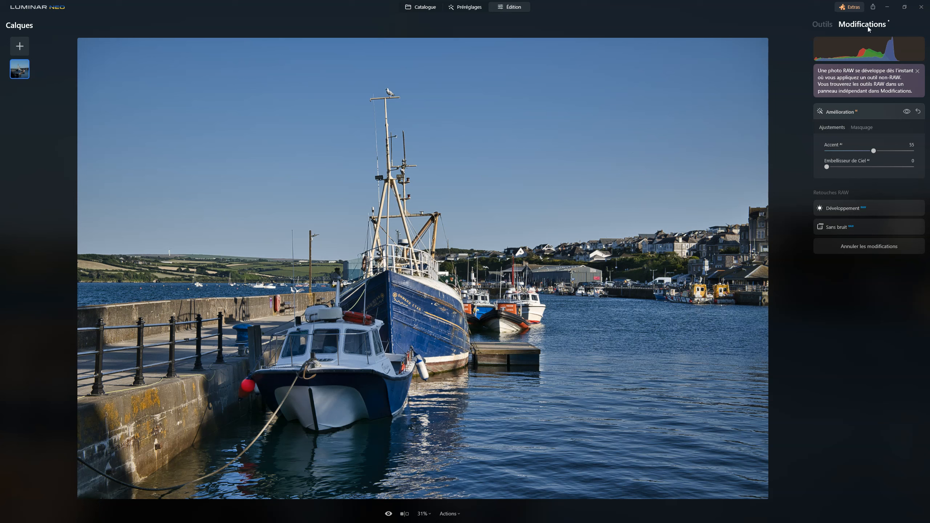
click(837, 208)
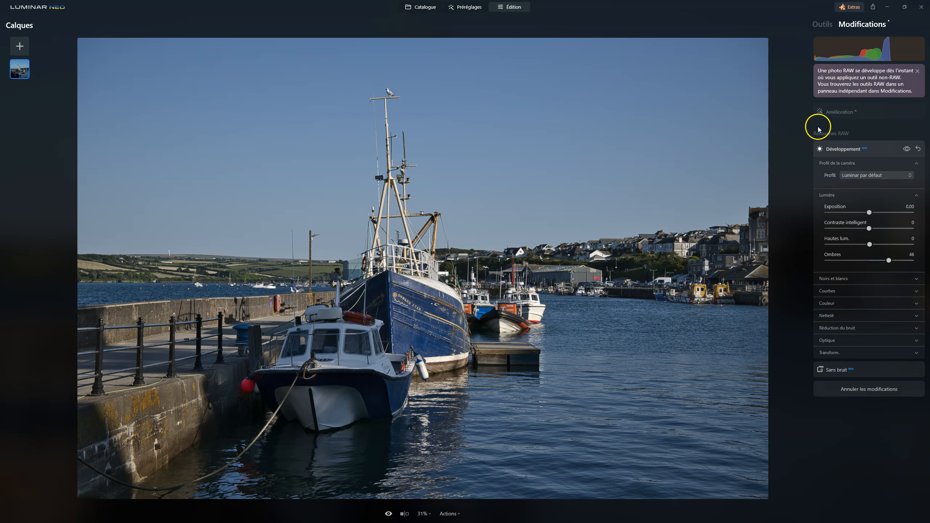
click(840, 113)
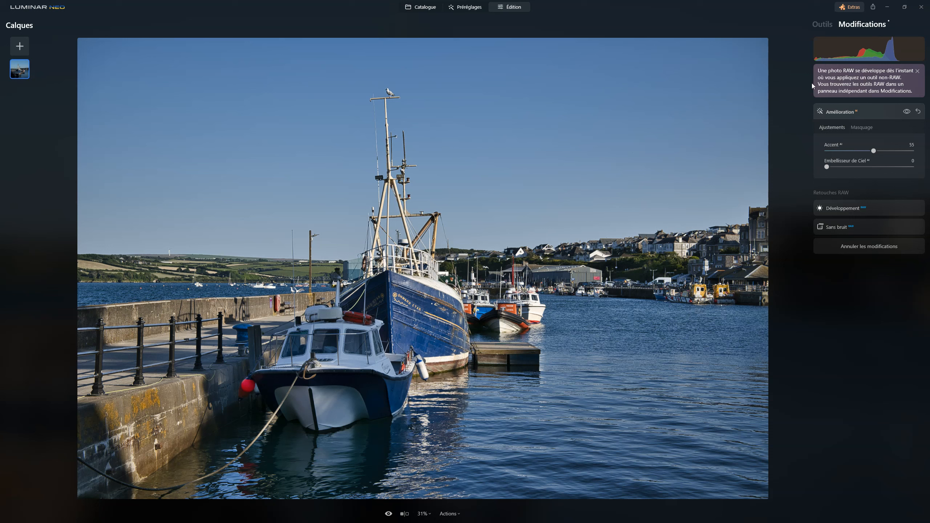
click(841, 211)
click(838, 113)
drag(873, 154, 855, 153)
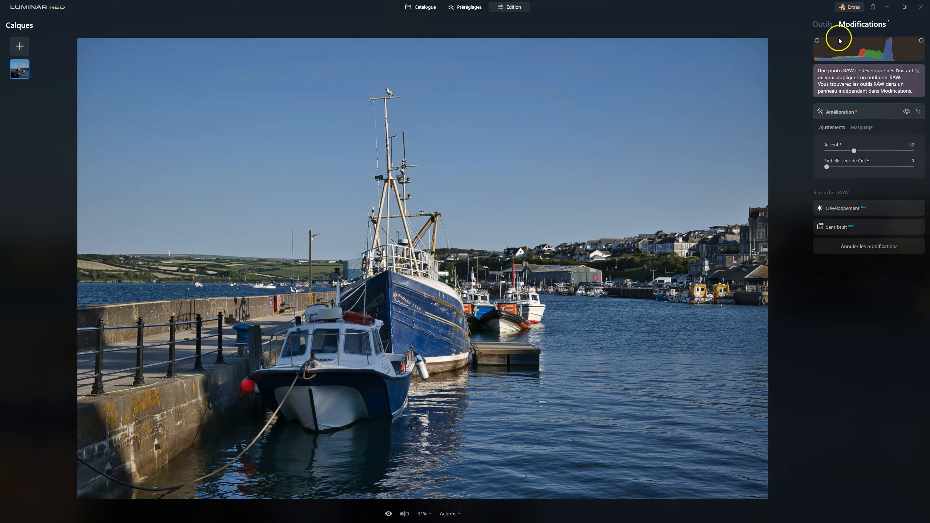
Step: Return to the tools and set Quantité to 59 in the Structure tool
click(829, 26)
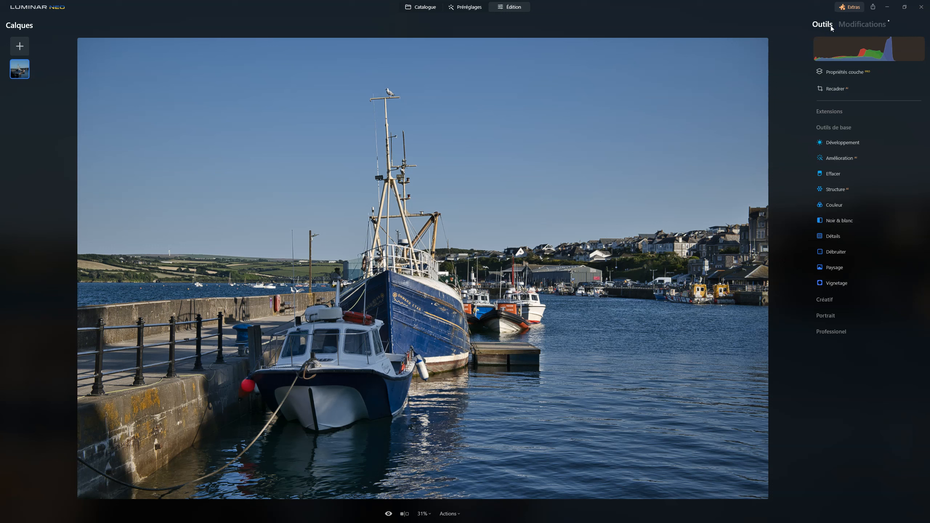
click(829, 189)
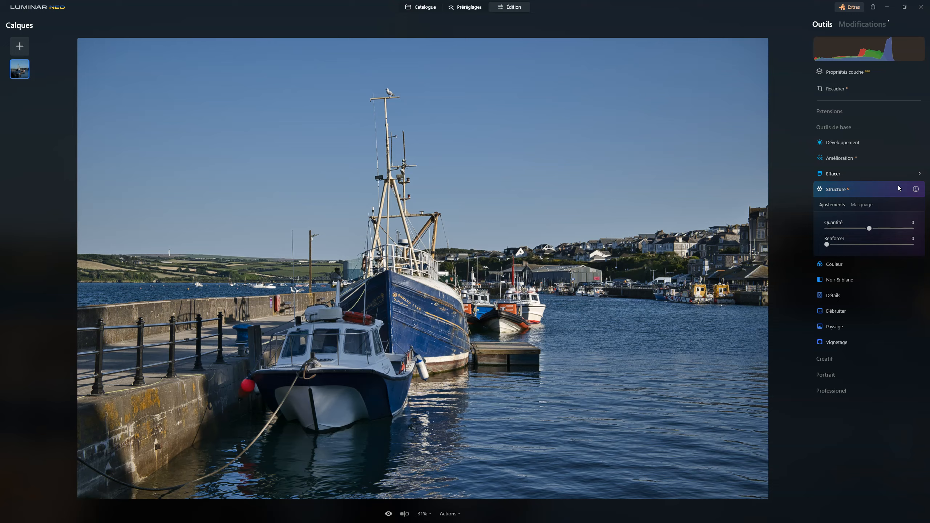
drag(868, 229, 894, 228)
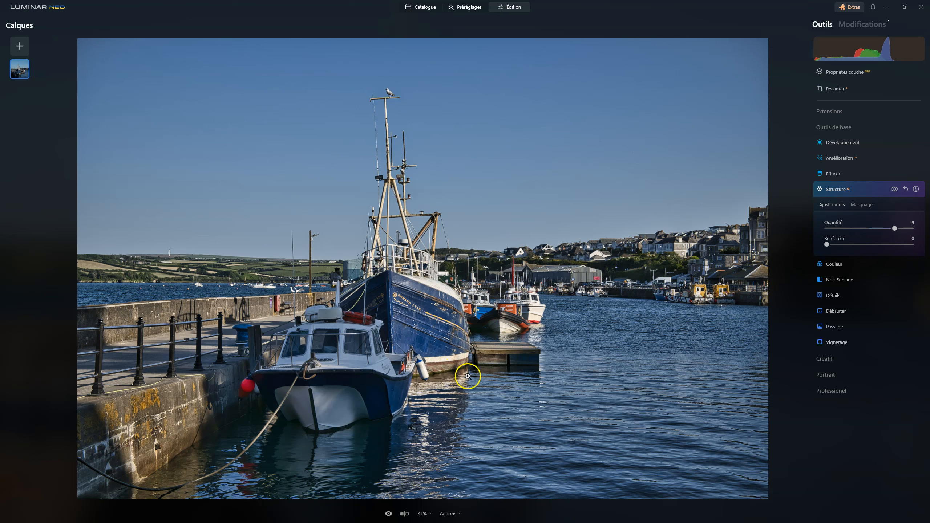
Step: Look at the Structure tool's masking options, including the AI mask, and close the tool
click(854, 204)
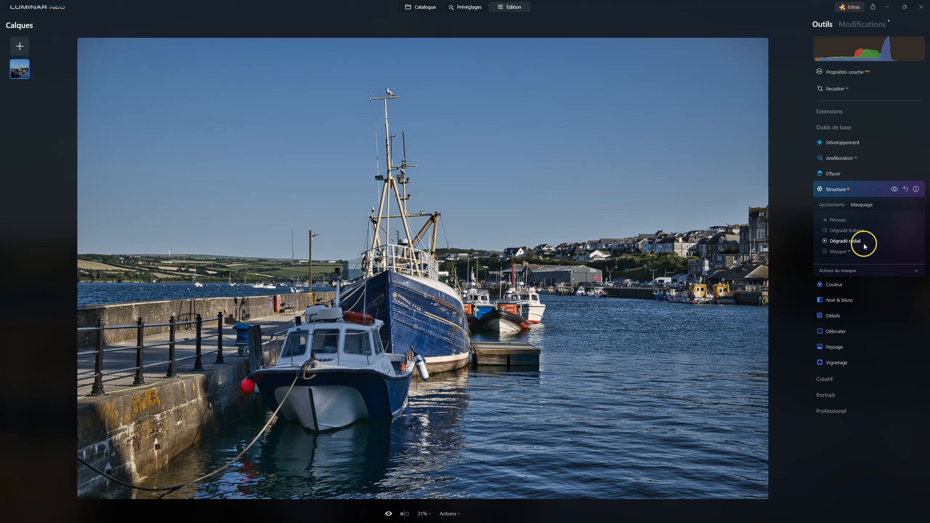
click(839, 252)
click(830, 205)
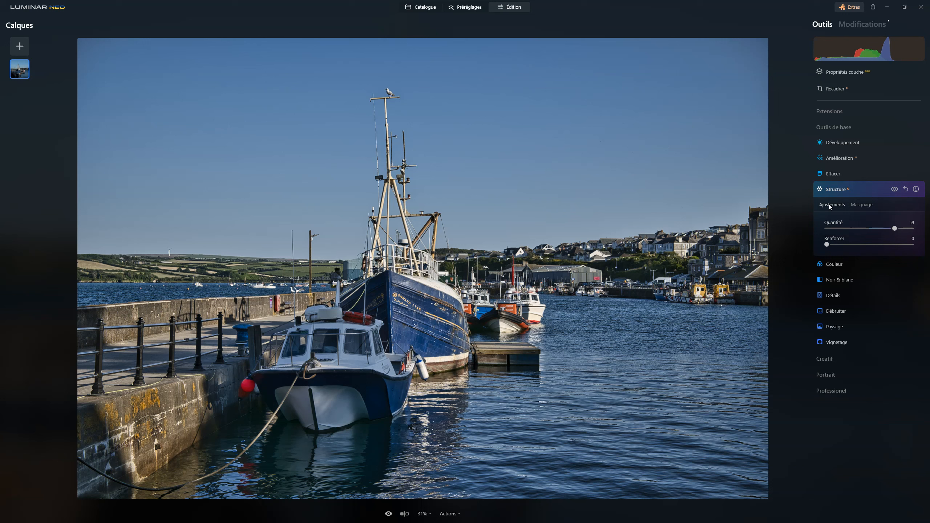
click(835, 193)
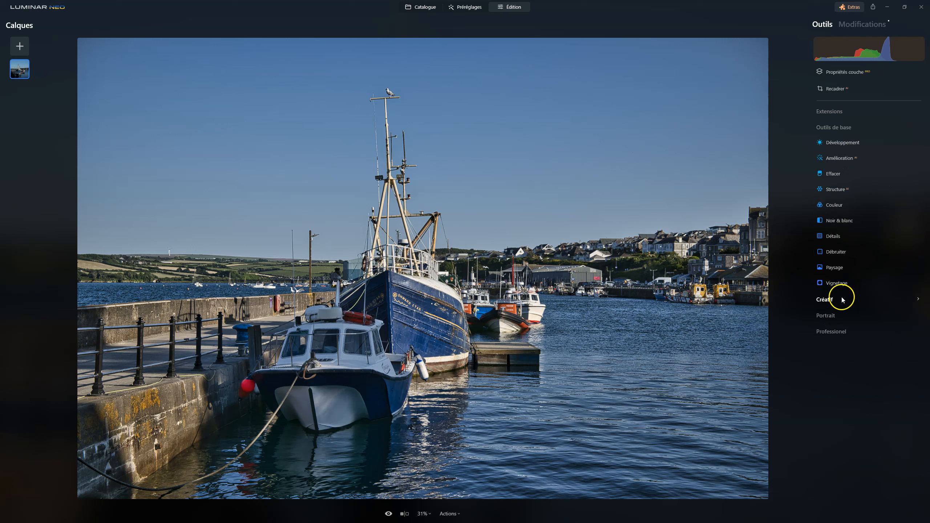
Step: In the Couleur tool's HSL settings, set the Saturation of Bleu to -29
click(833, 207)
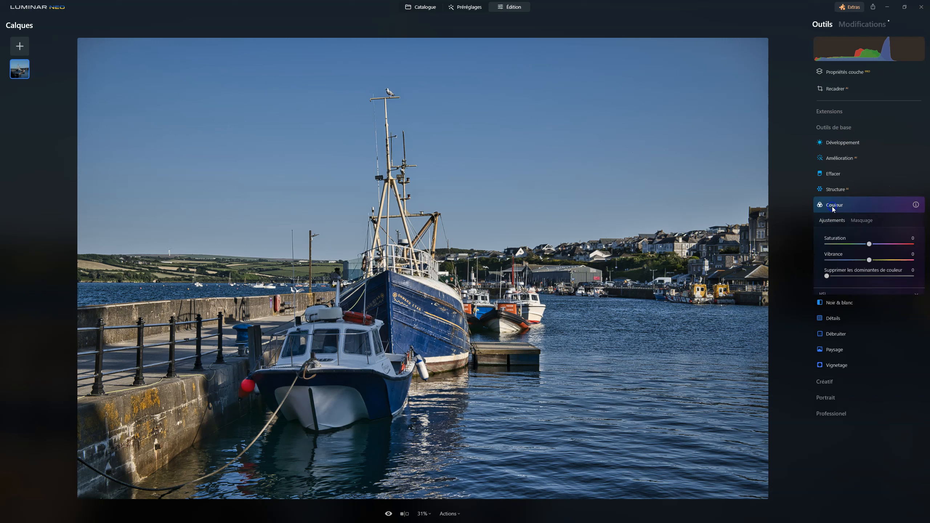
click(826, 295)
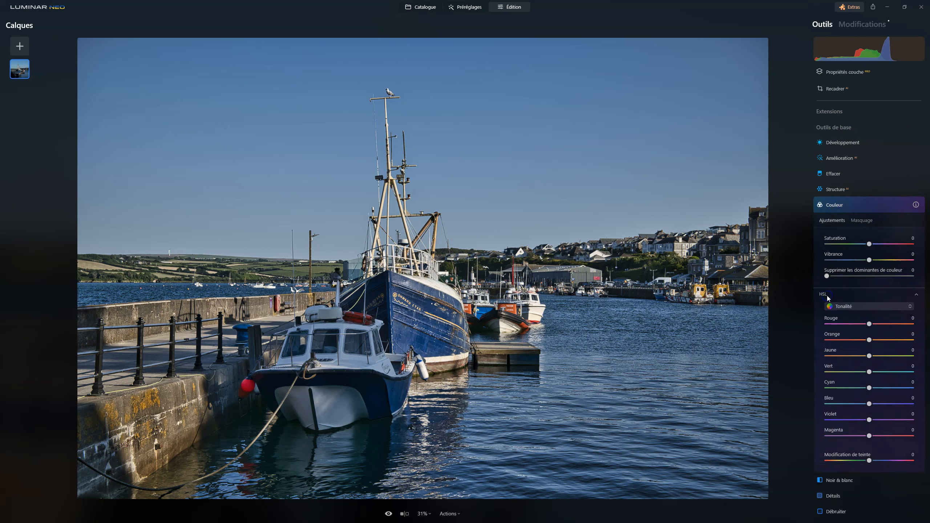
click(846, 306)
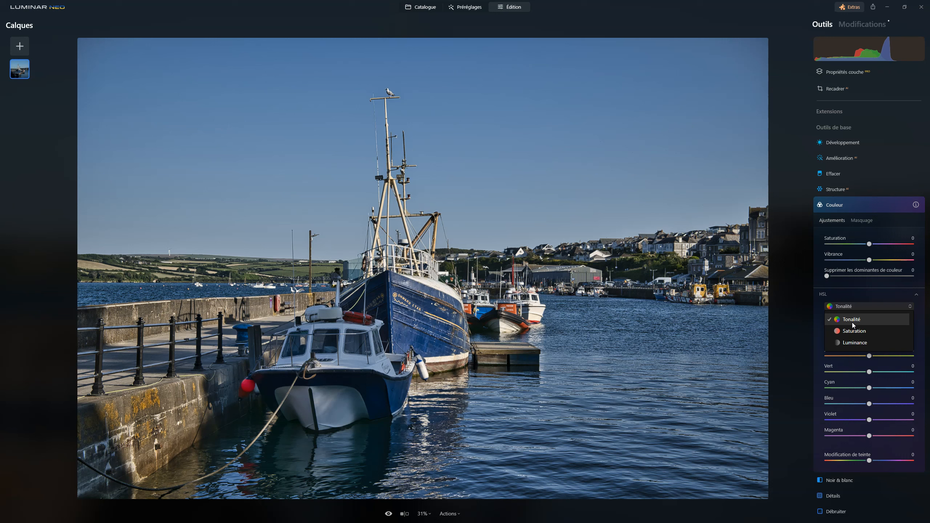
click(889, 323)
click(889, 325)
click(873, 322)
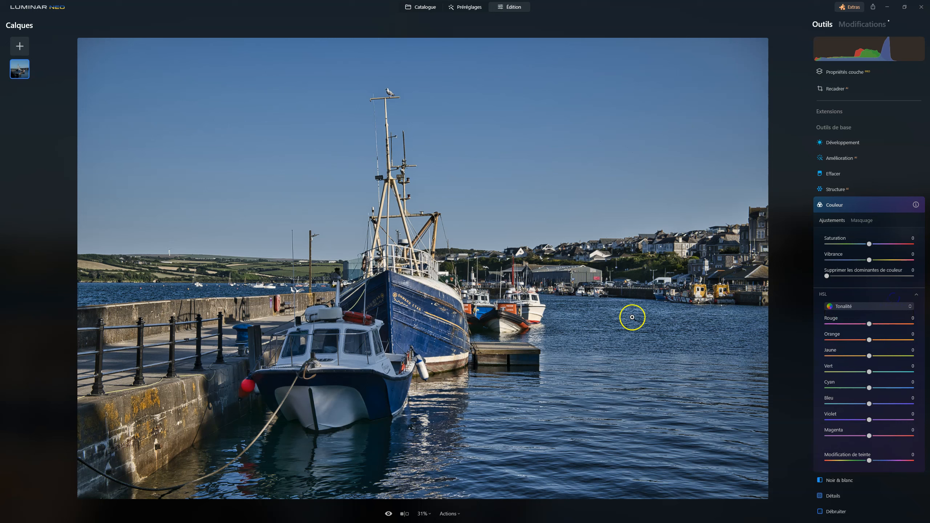
click(846, 307)
click(848, 332)
drag(869, 404, 856, 404)
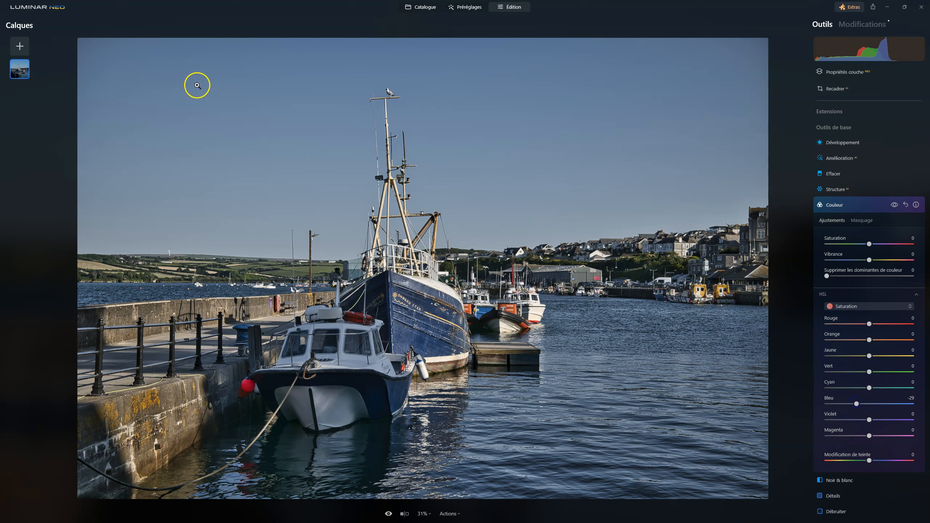
Step: Restrict the Couleur adjustment to the water with the Eau category of the AI mask
click(861, 220)
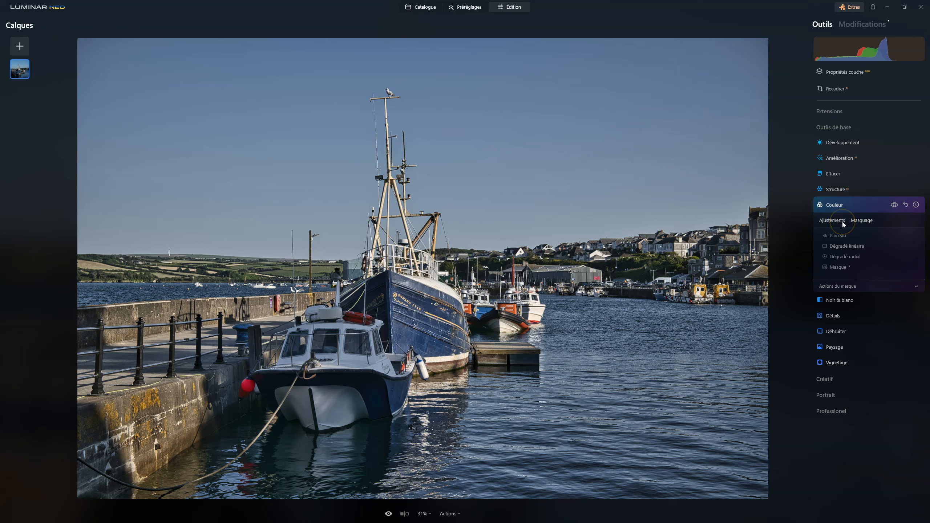
click(838, 267)
click(899, 251)
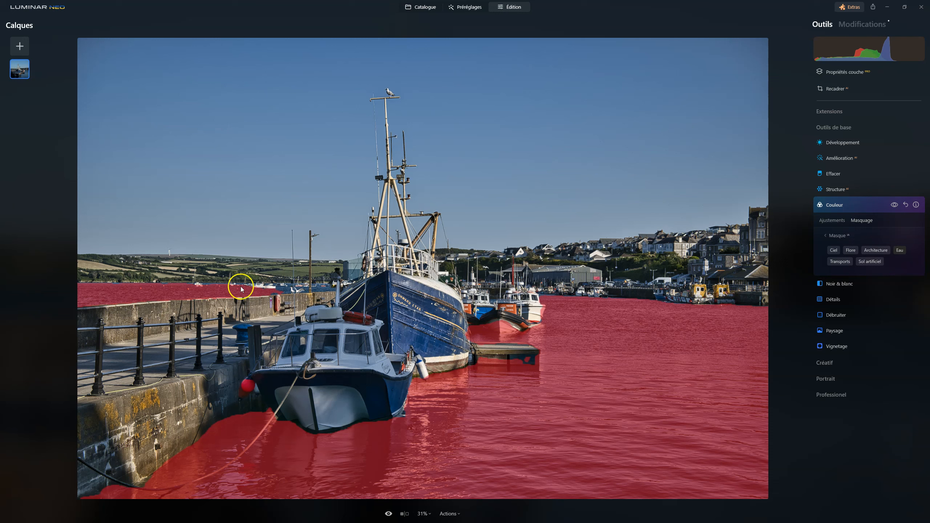
Step: Refine the water mask with the Pinceau along the distant water beyond the quay and behind the moored boats
click(841, 236)
click(840, 237)
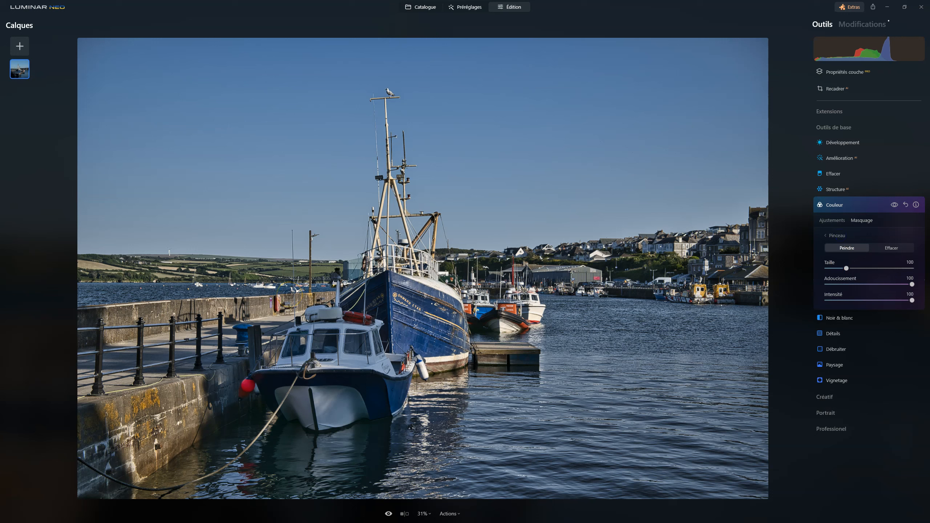
scroll(289, 294, down, 3)
mouse_move(281, 289)
mouse_down()
mouse_move(337, 288)
mouse_move(104, 284)
mouse_up()
click(235, 289)
drag(545, 293, 596, 295)
Step: Lower the Saturation of Bleu further in the masked Couleur adjustment
click(832, 221)
mouse_move(869, 404)
mouse_down()
mouse_move(838, 403)
mouse_move(867, 401)
mouse_move(849, 403)
mouse_up()
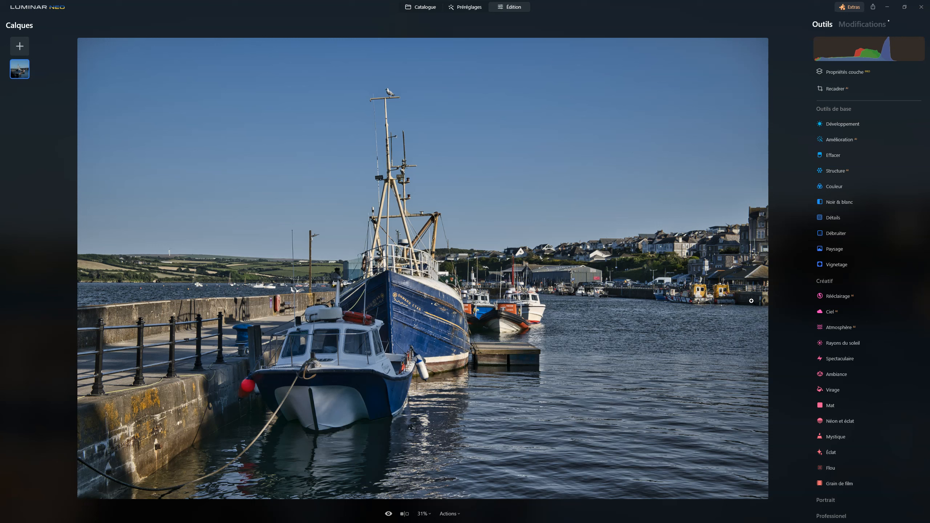
click(769, 259)
Step: Set Heure dorée to 52 in the Paysage tool
click(828, 249)
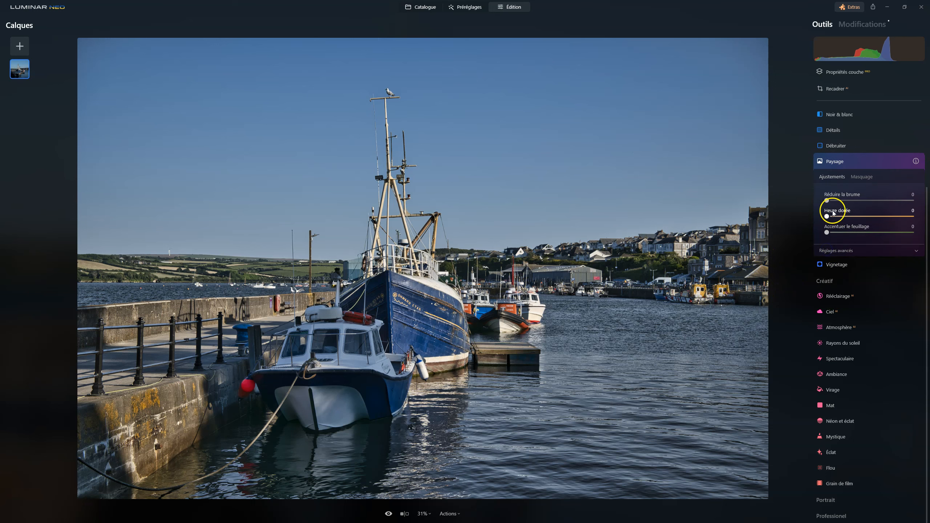
drag(826, 216, 873, 223)
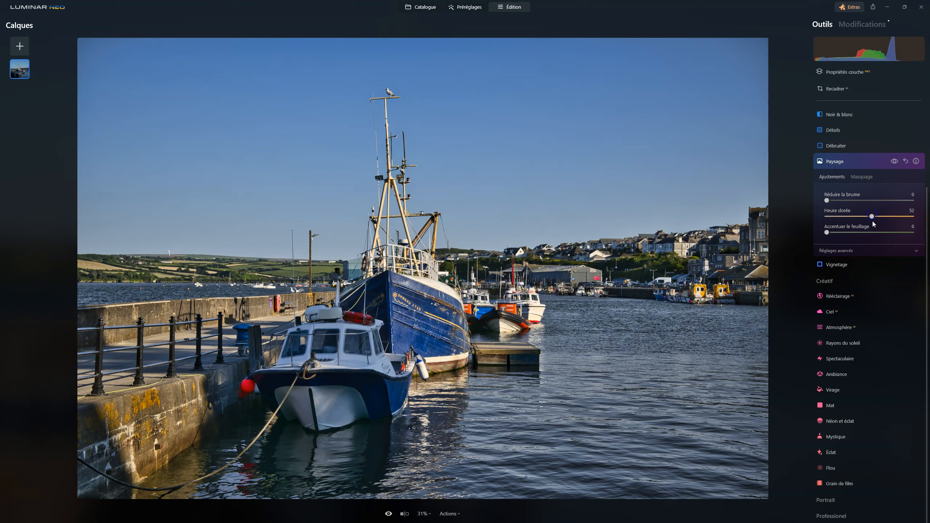
Step: Preview the photo without the Paysage adjustment, and lower Heure dorée to 24
click(897, 161)
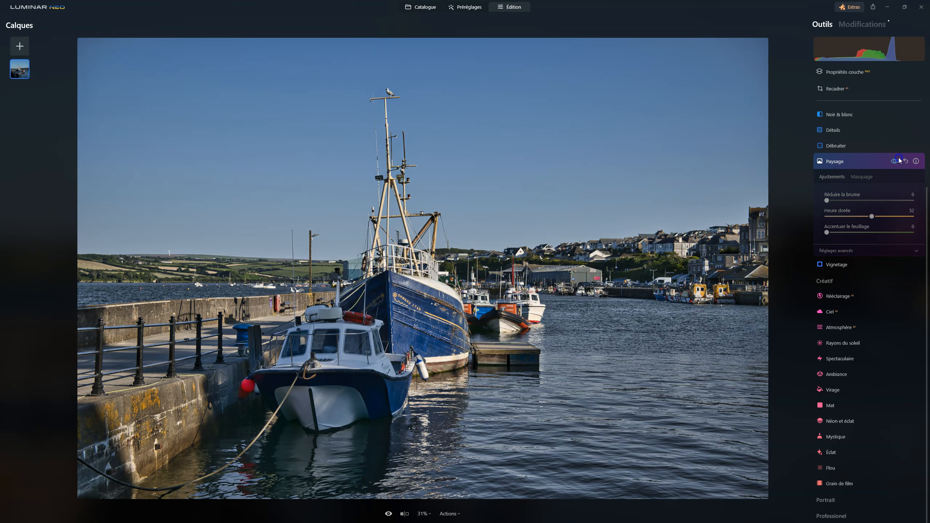
drag(872, 216, 847, 208)
click(833, 265)
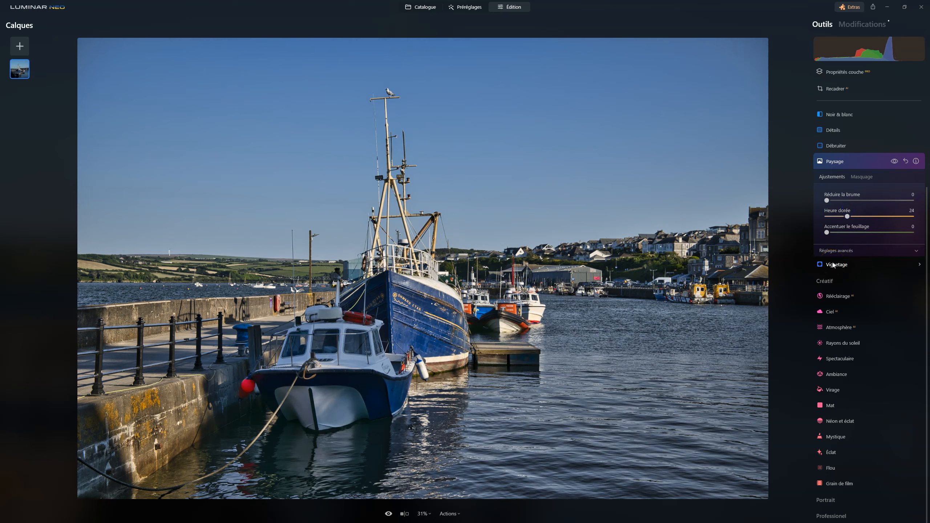
Step: Set Teinte feuillage to -72 and Accentuer le feuillage to slightly below 44 in the Paysage tool, and collapse the tool
drag(827, 232, 865, 232)
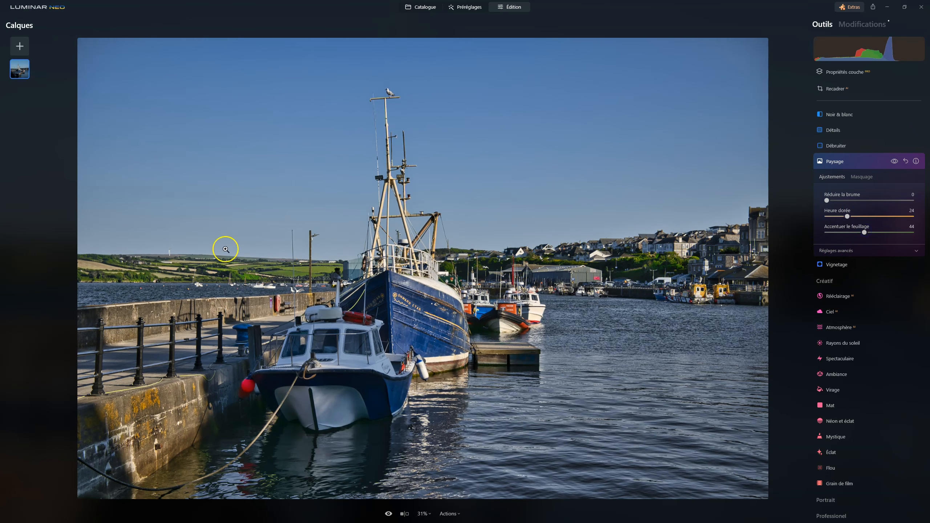
click(838, 251)
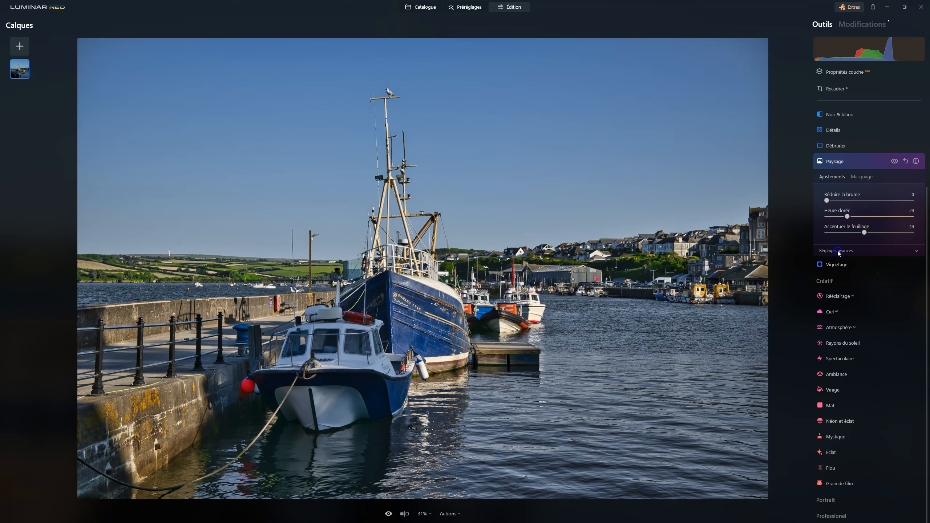
drag(870, 267, 839, 268)
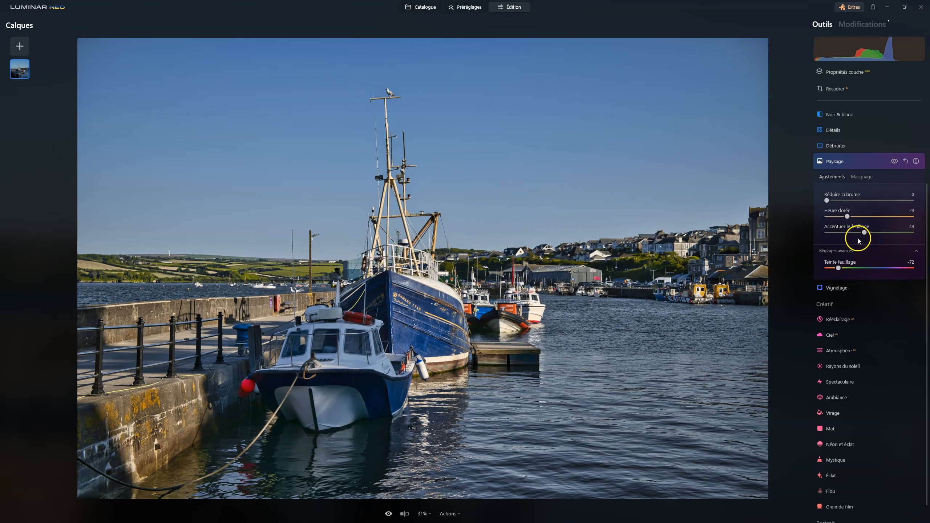
mouse_move(864, 232)
mouse_down()
mouse_move(839, 233)
mouse_move(858, 233)
mouse_up()
click(832, 160)
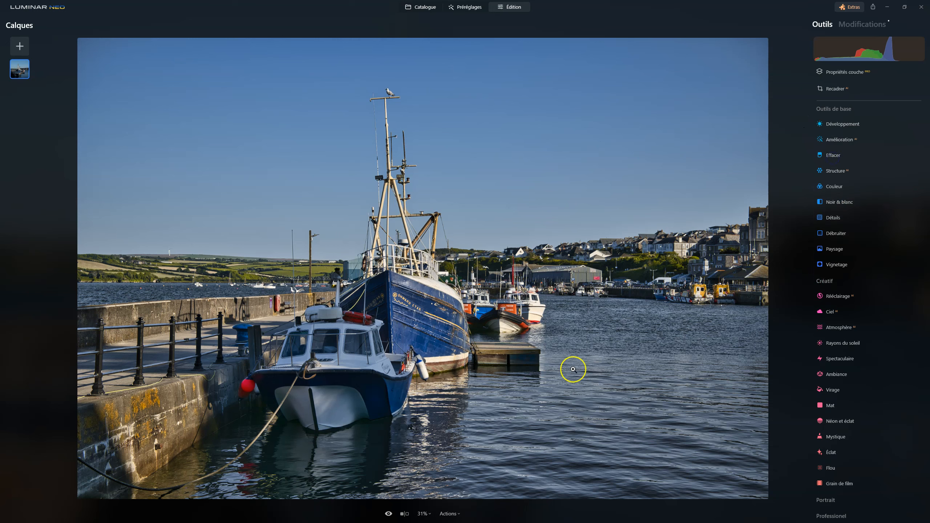
Step: Compare the developed harbour photo with the original, using the full before view and the sliding split comparison
click(389, 515)
click(404, 513)
drag(144, 269, 135, 312)
click(404, 513)
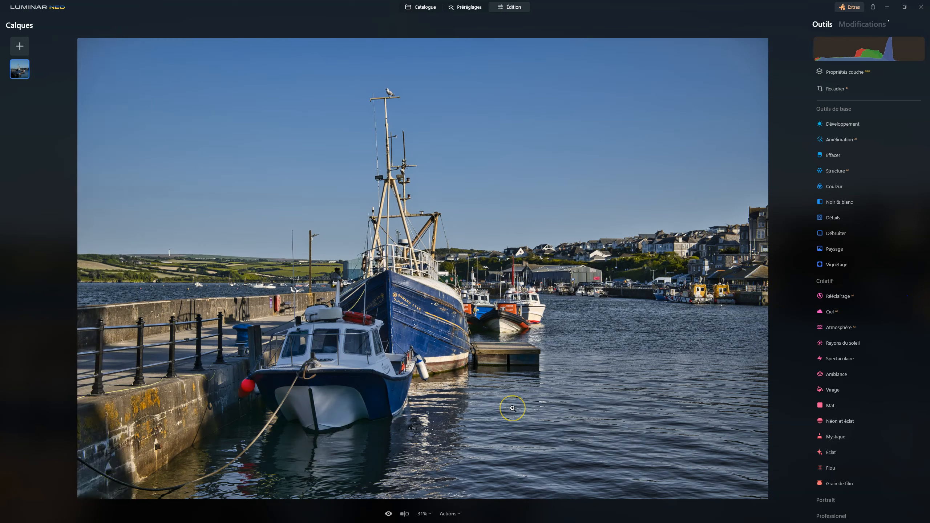